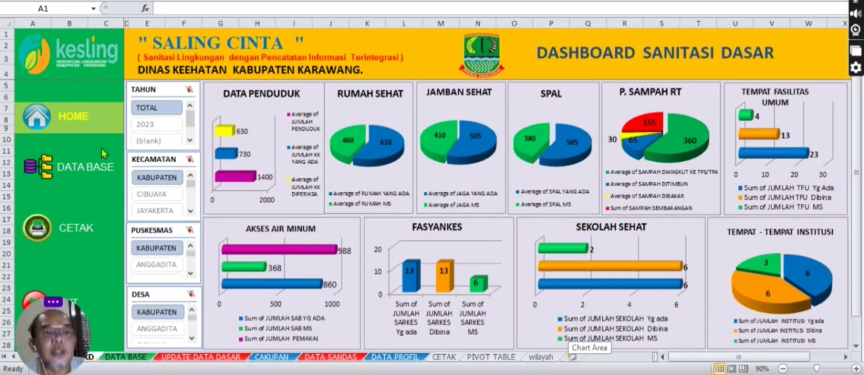
Step: Open the Data Base page and look at its Update Data Dasar and Cakupan Kesling forms
{"action": "left_click", "coordinate": [96, 174]}
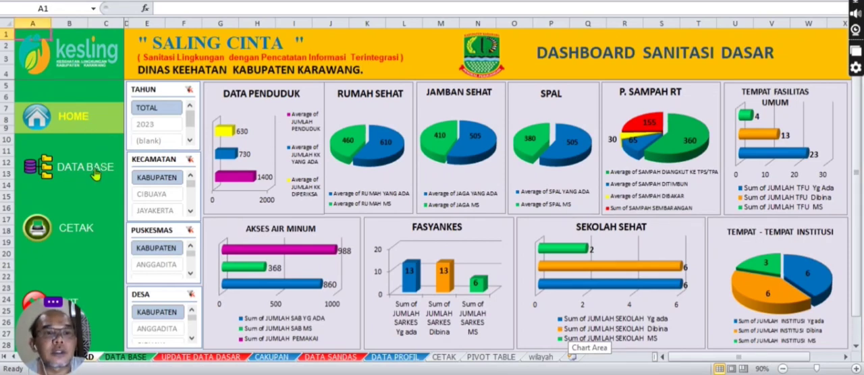
{"action": "left_click", "coordinate": [73, 173]}
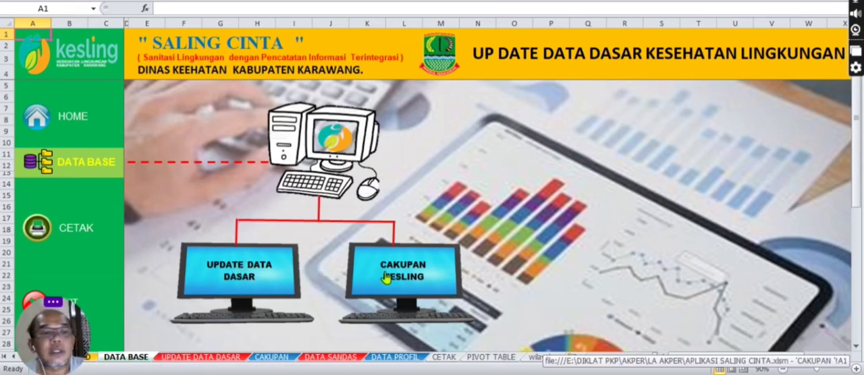
{"action": "left_click", "coordinate": [241, 284]}
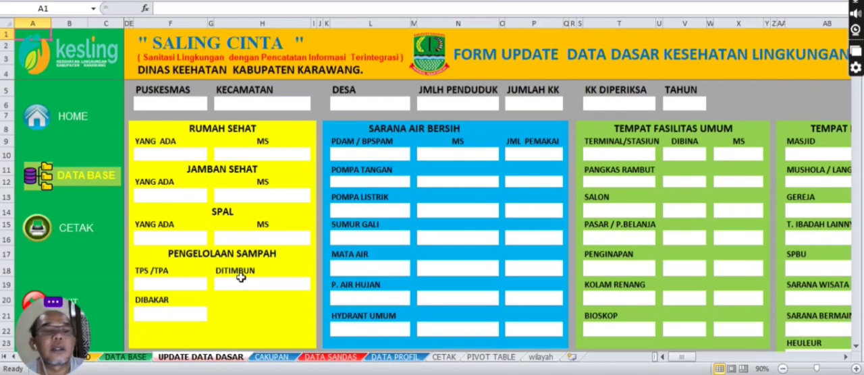
{"action": "left_click", "coordinate": [81, 182]}
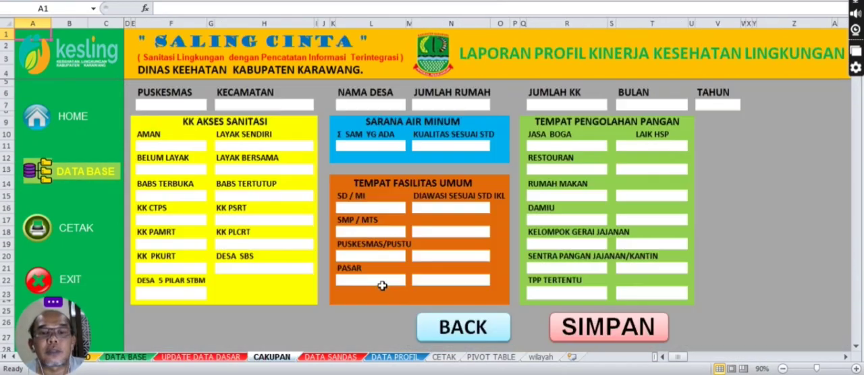
{"action": "left_click", "coordinate": [382, 287]}
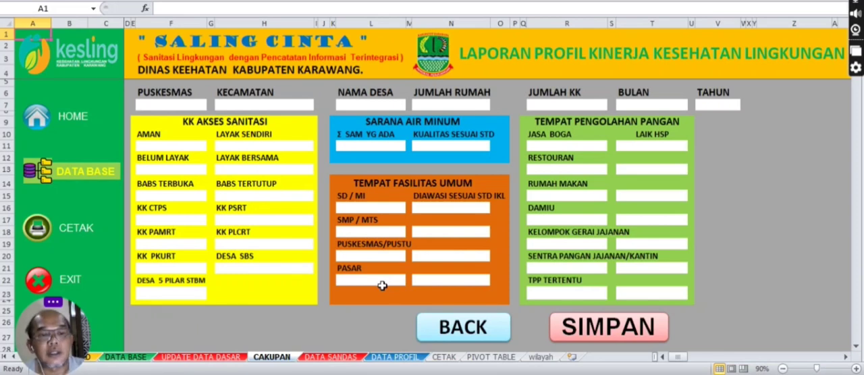
{"action": "left_click", "coordinate": [100, 177]}
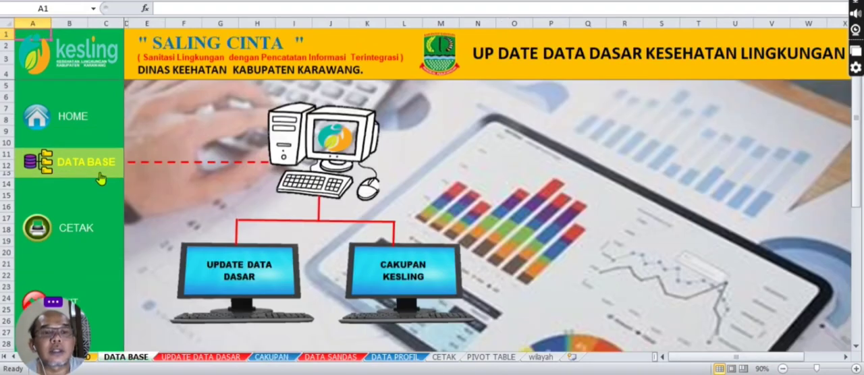
Step: In the Update Data Dasar form, set Puskesmas to GEMPOL, Kecamatan to BANYUSARI and Desa to GEMPOL KOLOT
{"action": "left_click", "coordinate": [250, 267]}
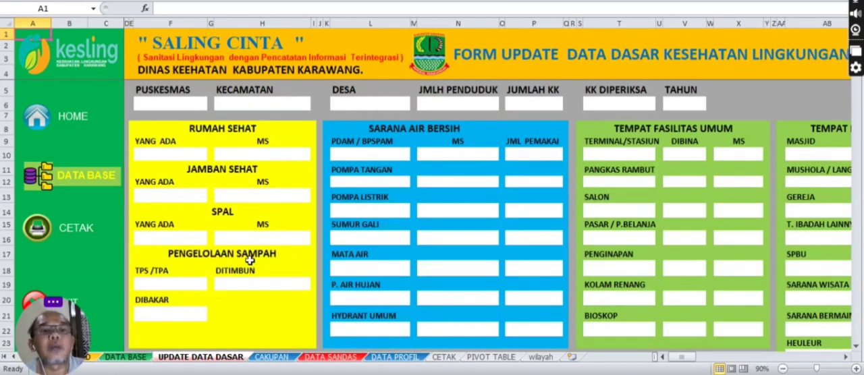
{"action": "left_click", "coordinate": [172, 106]}
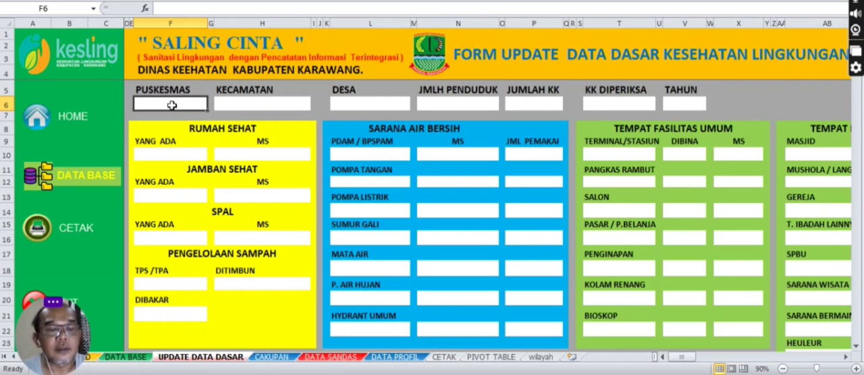
{"action": "double_click", "coordinate": [172, 105]}
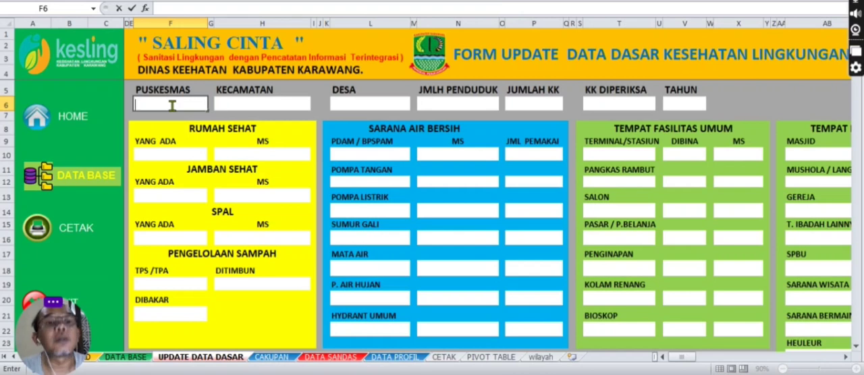
{"action": "type", "text": "GEMPOL"}
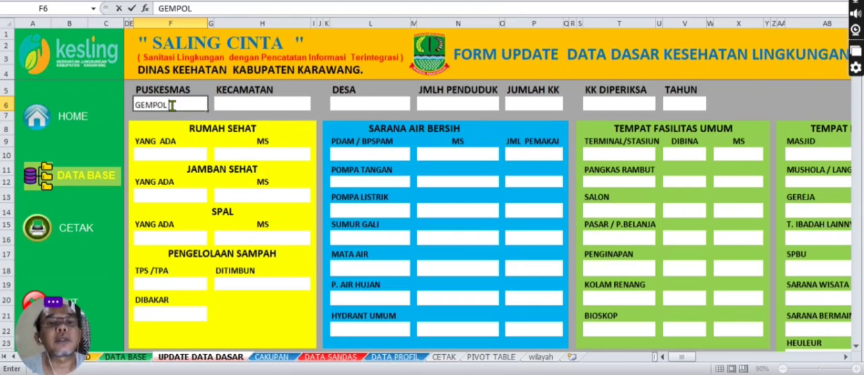
{"action": "left_click", "coordinate": [220, 106]}
{"action": "type", "text": "BANYUSAR"}
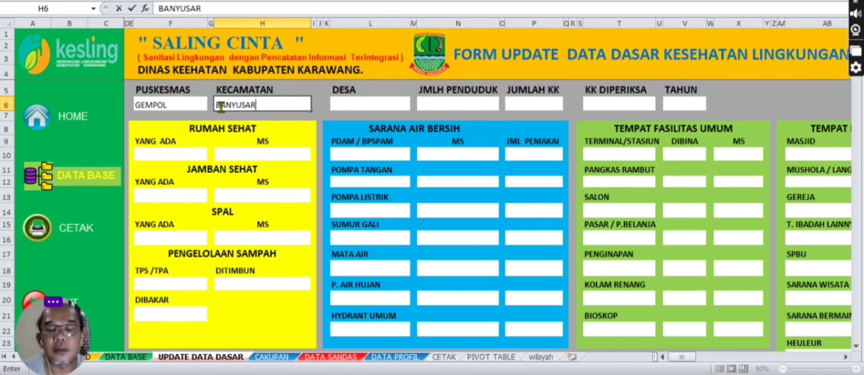
{"action": "type", "text": "I"}
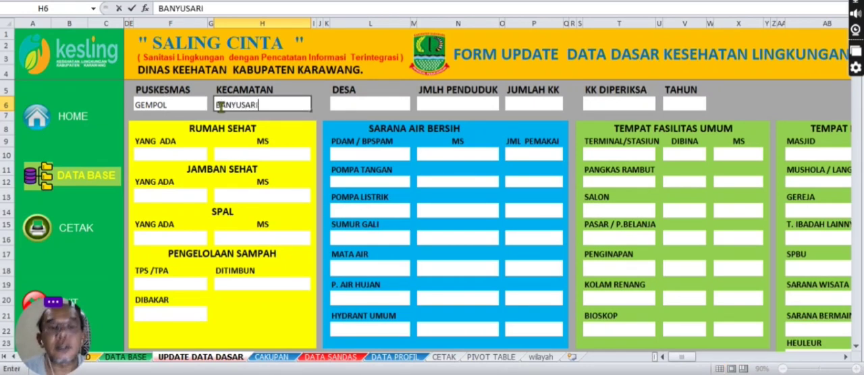
{"action": "left_click", "coordinate": [344, 105]}
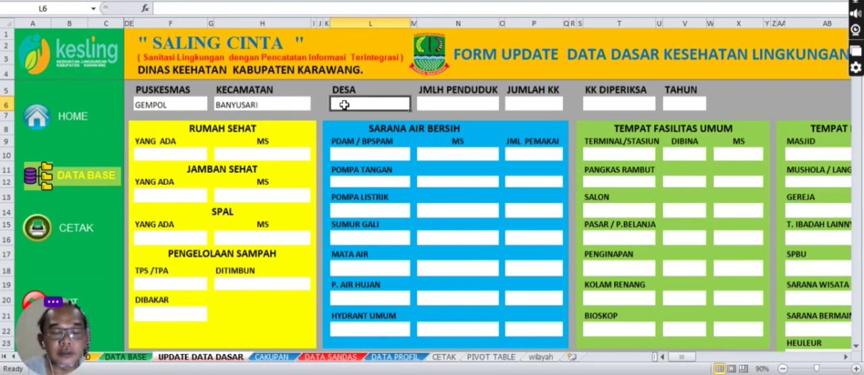
{"action": "type", "text": "GEMPOL"}
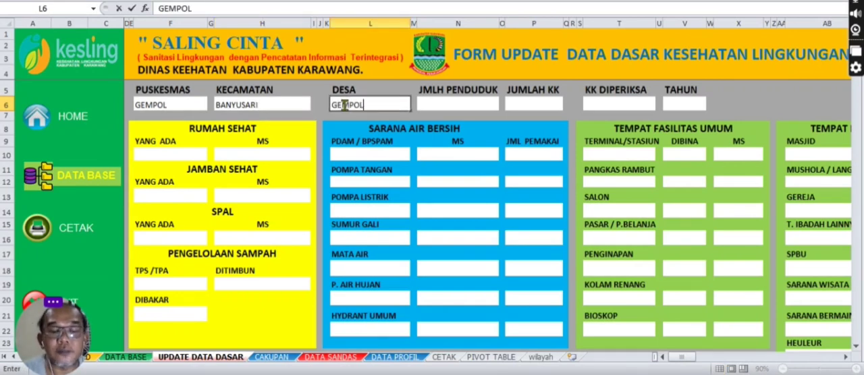
{"action": "type", "text": " KOLOT"}
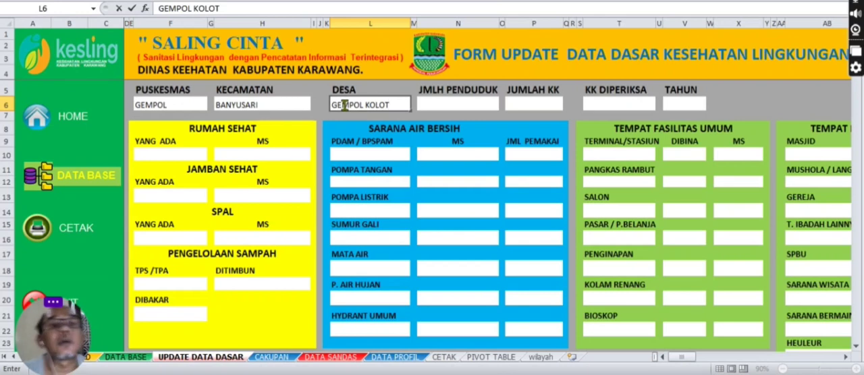
Step: Set the population (JMLH PENDUDUK) to 200 and the number of households (JUMLAH KK) to 100
{"action": "left_click", "coordinate": [445, 106]}
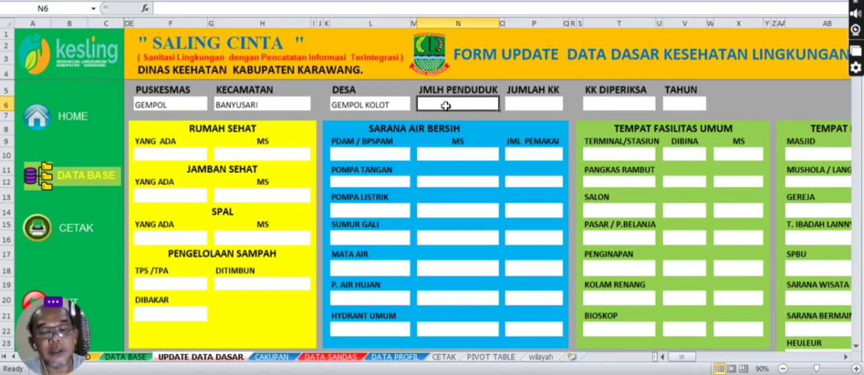
{"action": "type", "text": "20"}
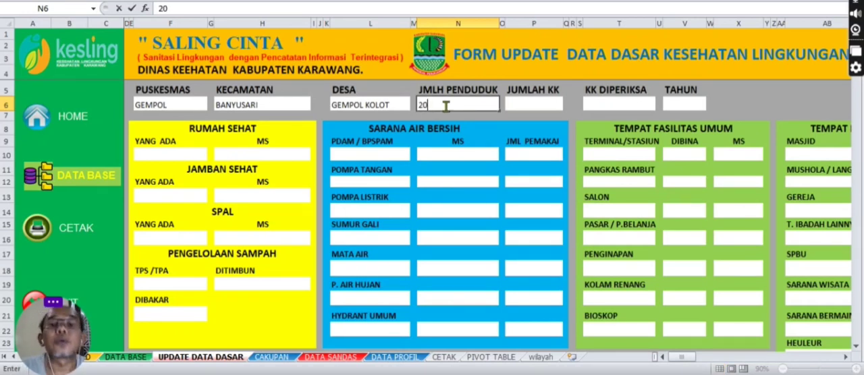
{"action": "type", "text": "0"}
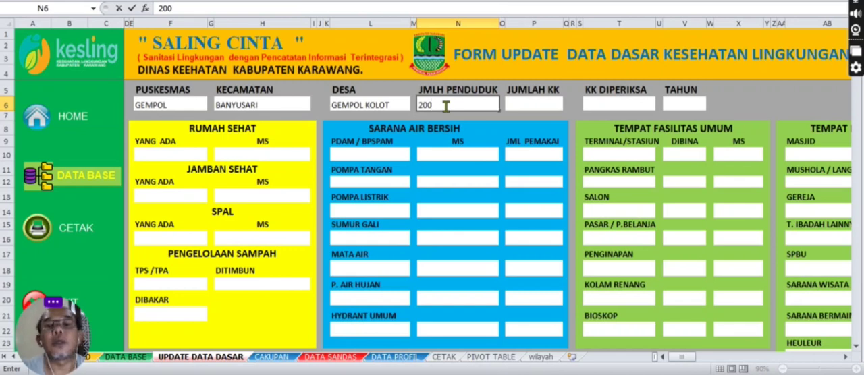
{"action": "left_click", "coordinate": [529, 105]}
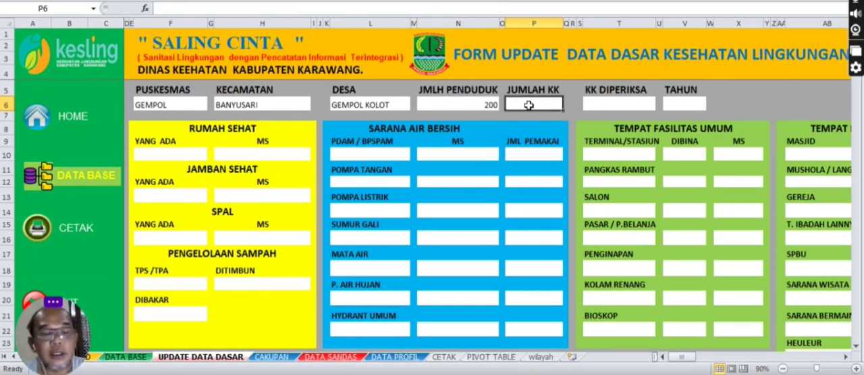
{"action": "type", "text": "100"}
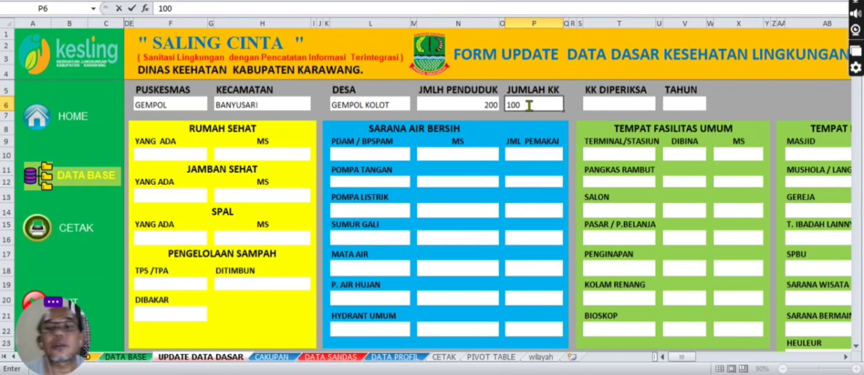
Step: Enter 100 for the inspected households (KK DIPERIKSA) and 2023 for the year (TAHUN)
{"action": "left_click", "coordinate": [629, 103]}
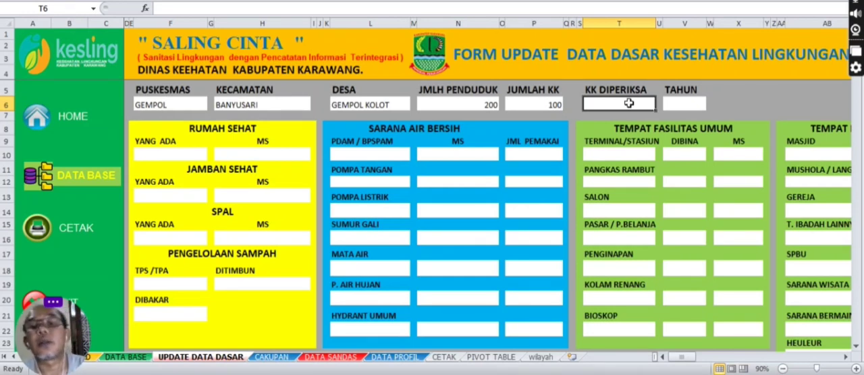
{"action": "type", "text": "1"}
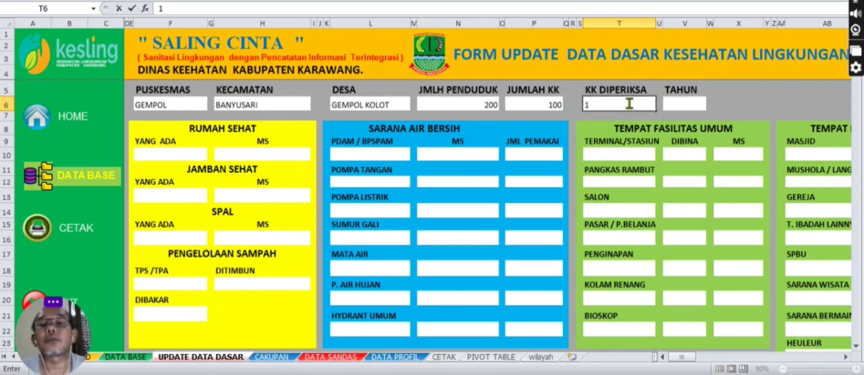
{"action": "type", "text": "00"}
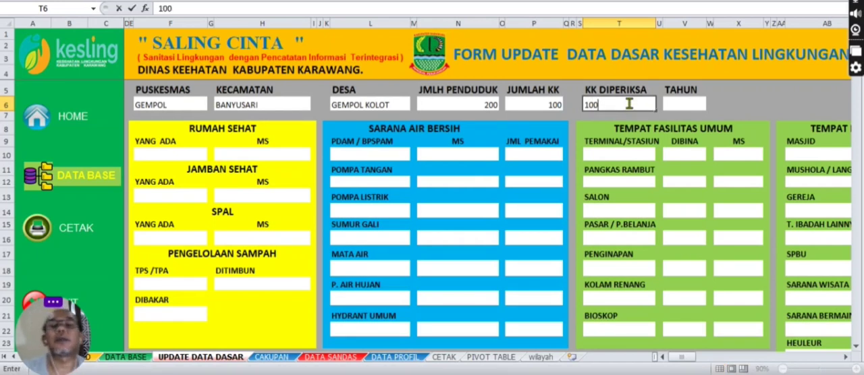
{"action": "left_click", "coordinate": [686, 103]}
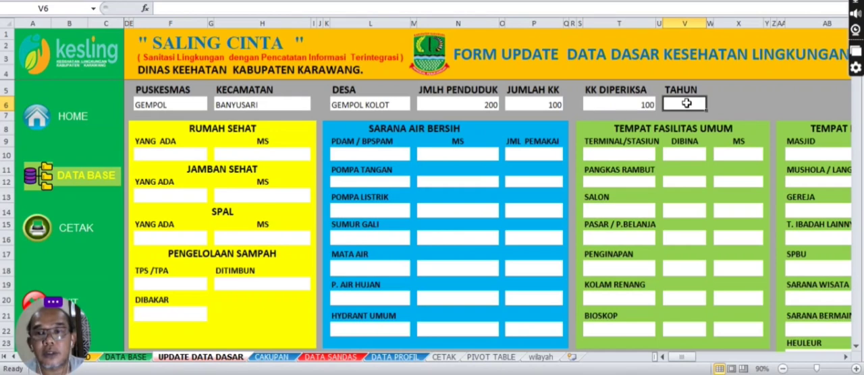
{"action": "type", "text": "2"}
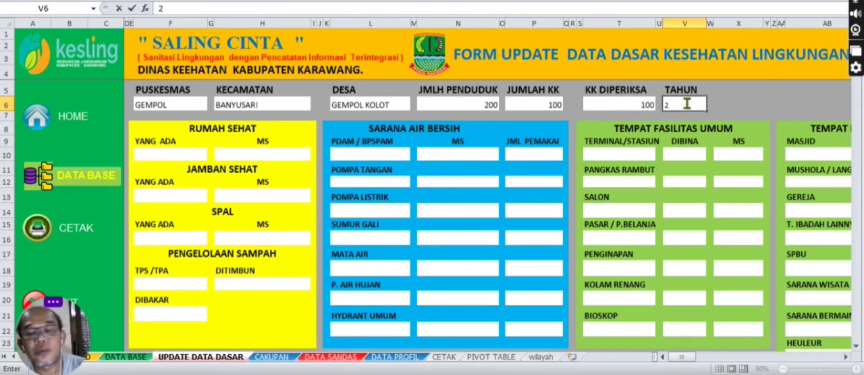
{"action": "type", "text": "023"}
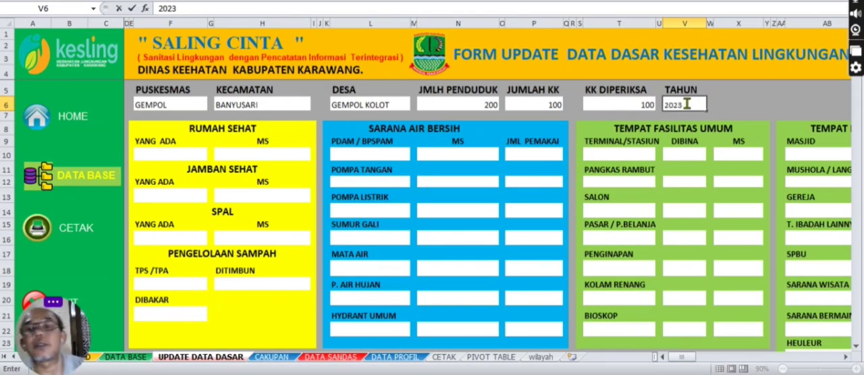
{"action": "left_click", "coordinate": [307, 174]}
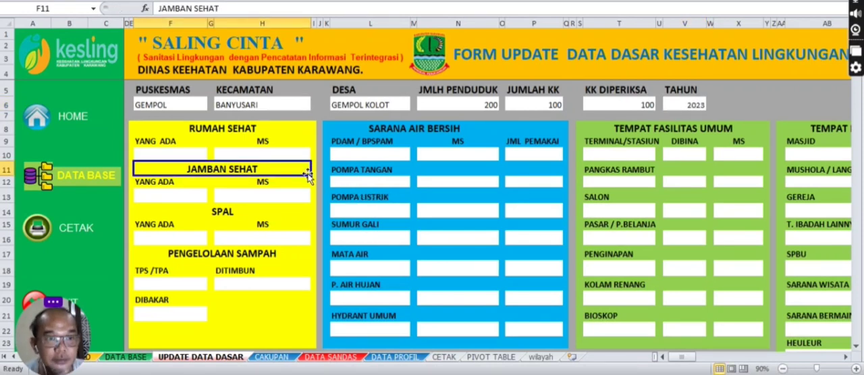
Step: Fill in the Rumah Sehat section with 100 for YANG ADA and 80 for MS
{"action": "left_click", "coordinate": [167, 154]}
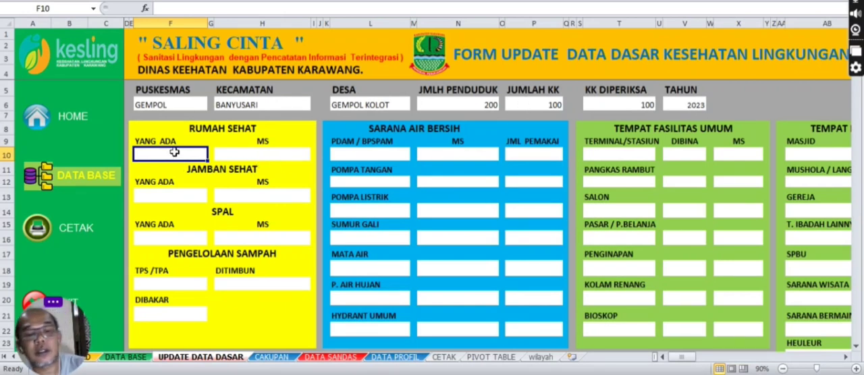
{"action": "type", "text": "100"}
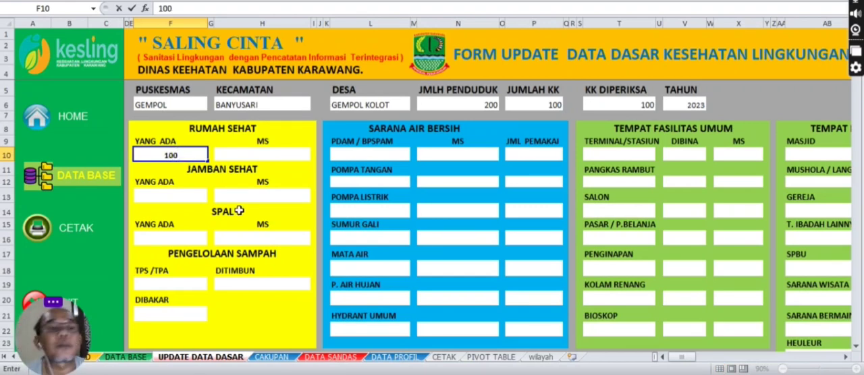
{"action": "left_click", "coordinate": [235, 155]}
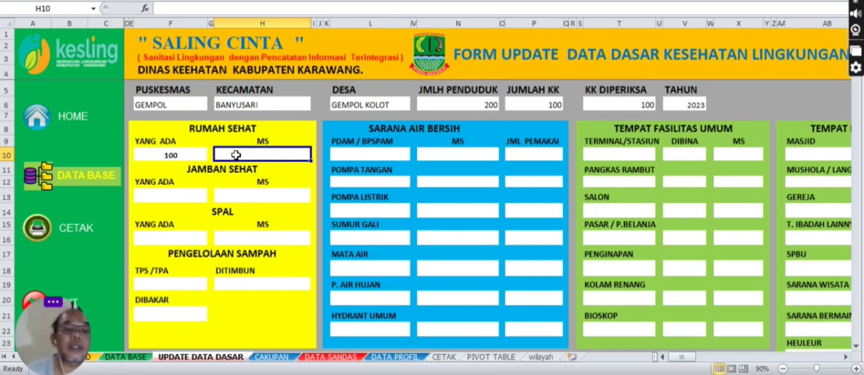
{"action": "type", "text": "80"}
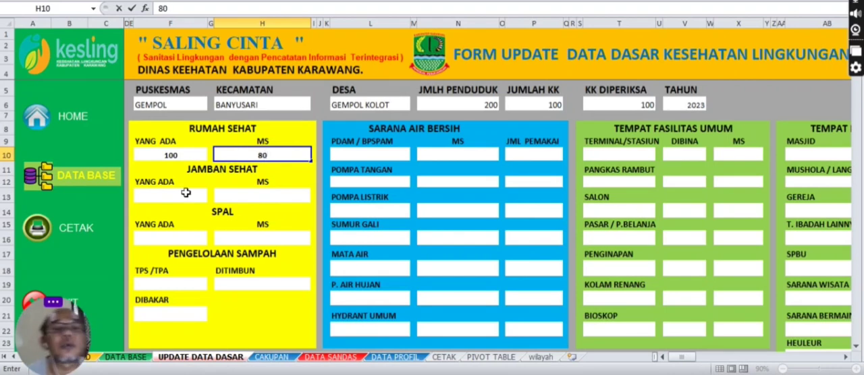
Step: Fill in the Jamban Sehat section with 100 for YANG ADA and 80 for MS
{"action": "left_click", "coordinate": [171, 195]}
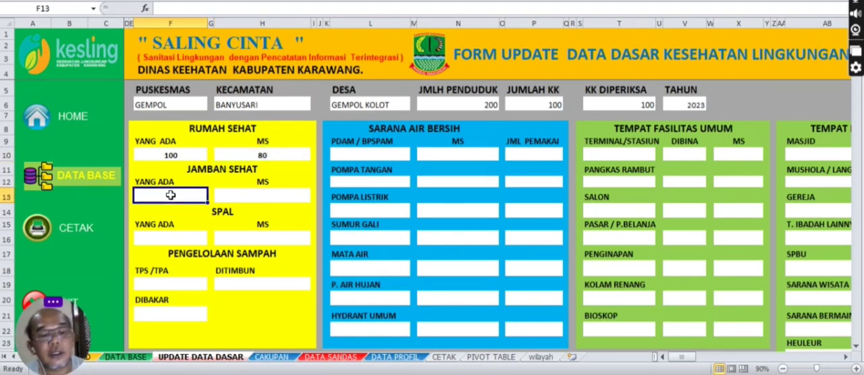
{"action": "type", "text": "100"}
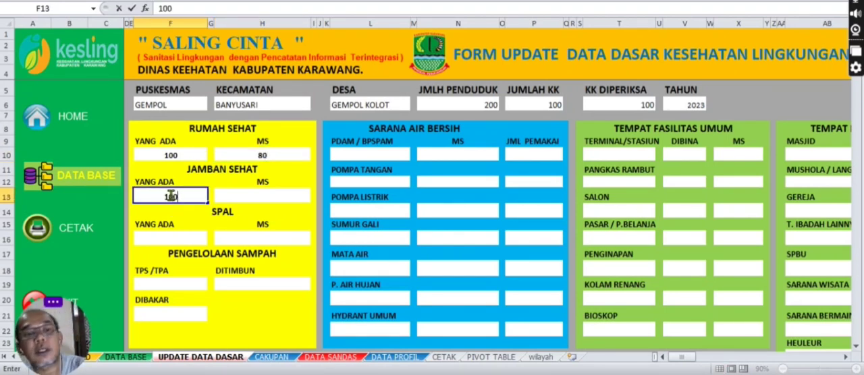
{"action": "left_click", "coordinate": [262, 195]}
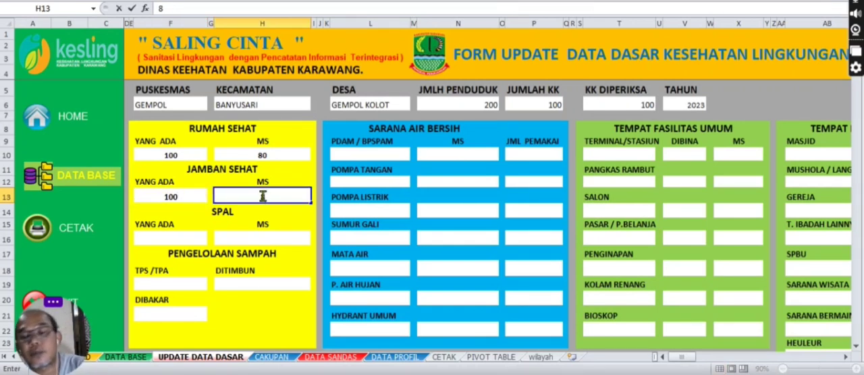
{"action": "type", "text": "80"}
{"action": "left_click", "coordinate": [186, 239]}
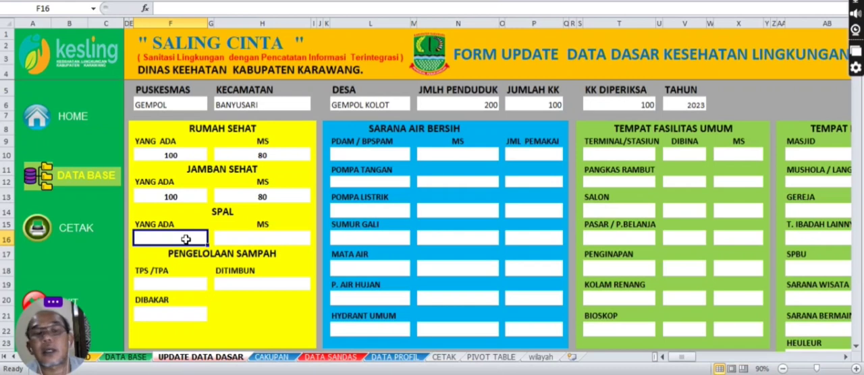
Step: Fill in the SPAL section with 100 for YANG ADA and 80 for MS
{"action": "type", "text": "100"}
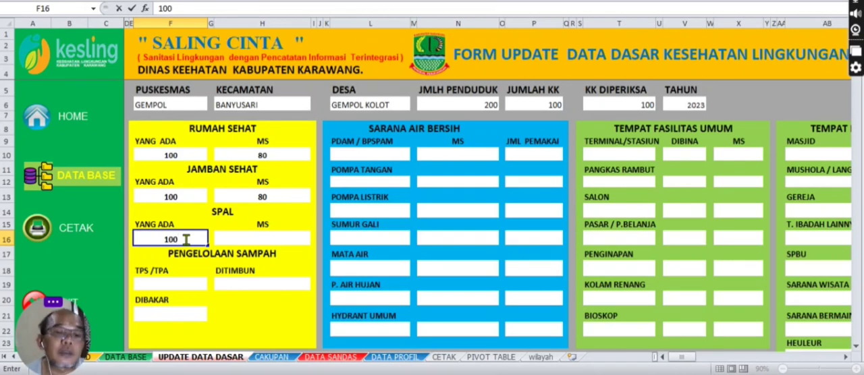
{"action": "left_click", "coordinate": [277, 238]}
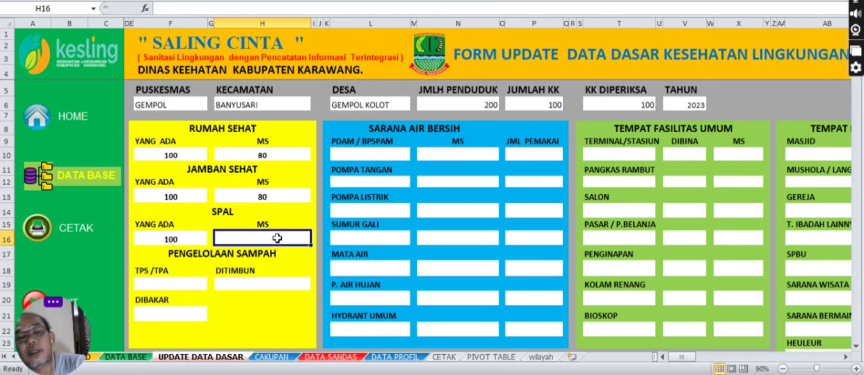
{"action": "type", "text": "80"}
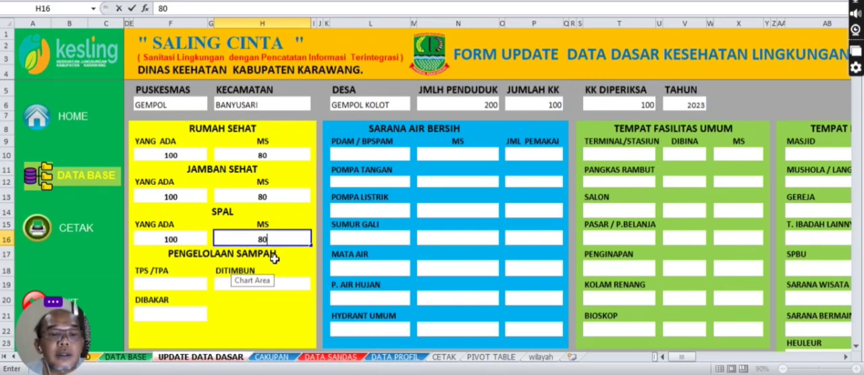
Step: Fill in the Pengelolaan Sampah section with 70 for TPS/TPA, 10 for DITIMBUN and 10 for DIBAKAR
{"action": "left_click", "coordinate": [180, 284]}
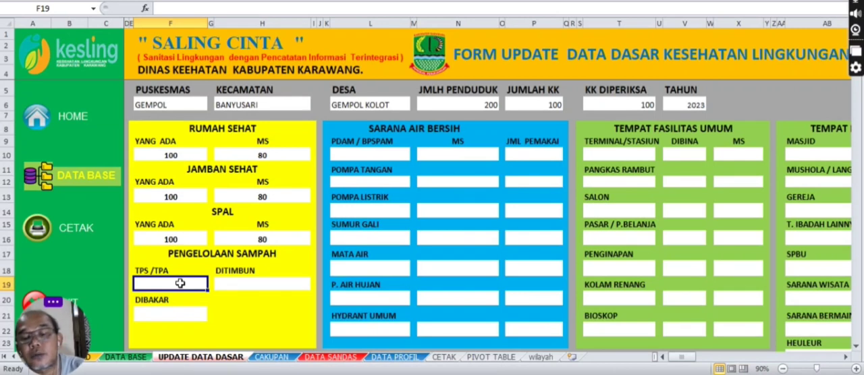
{"action": "type", "text": "70"}
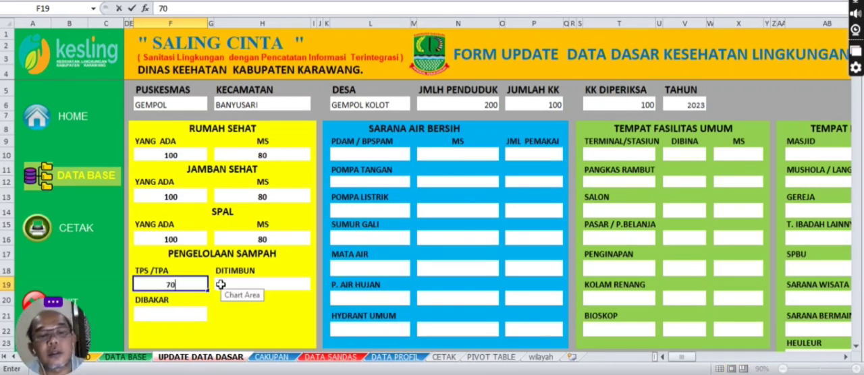
{"action": "left_click", "coordinate": [245, 279]}
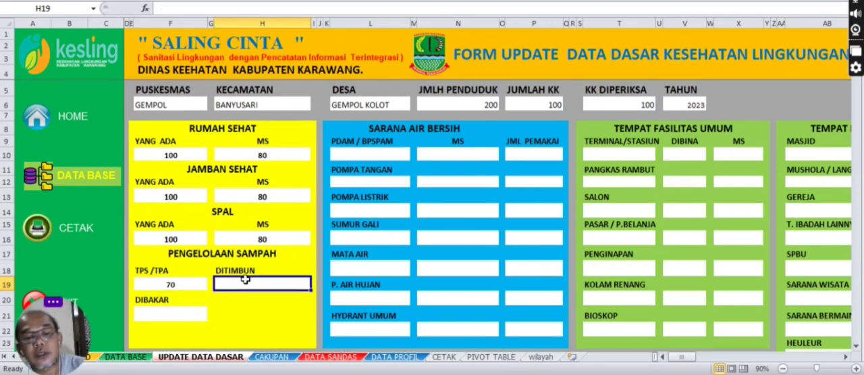
{"action": "type", "text": "10"}
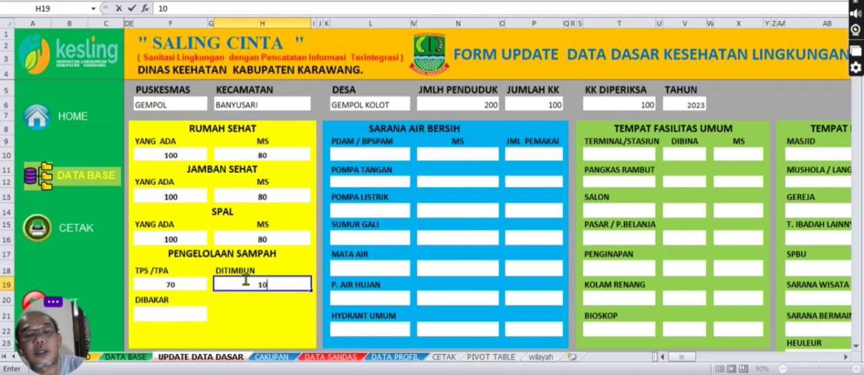
{"action": "left_click", "coordinate": [189, 316]}
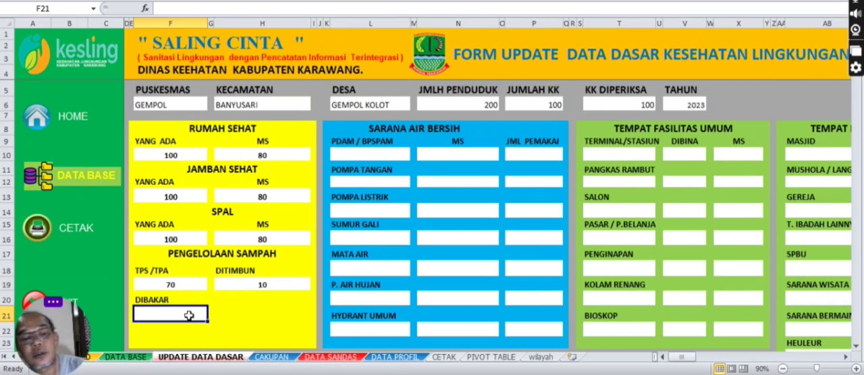
{"action": "type", "text": "10"}
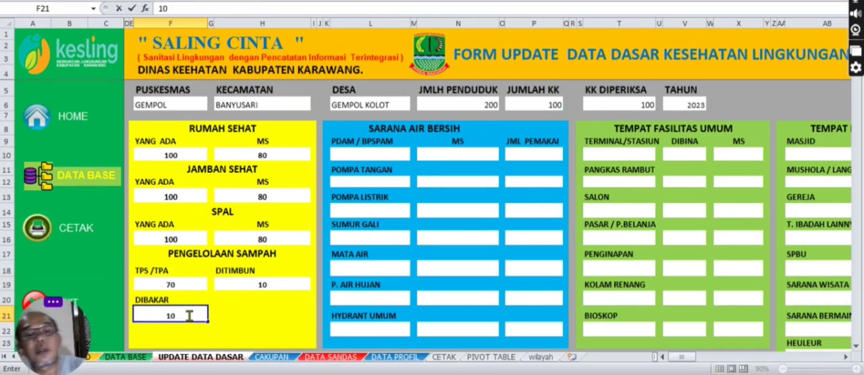
{"action": "left_click", "coordinate": [251, 302]}
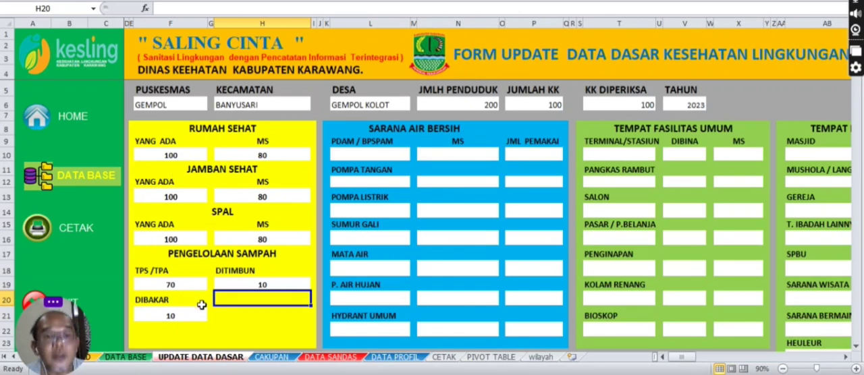
{"action": "left_click", "coordinate": [245, 312]}
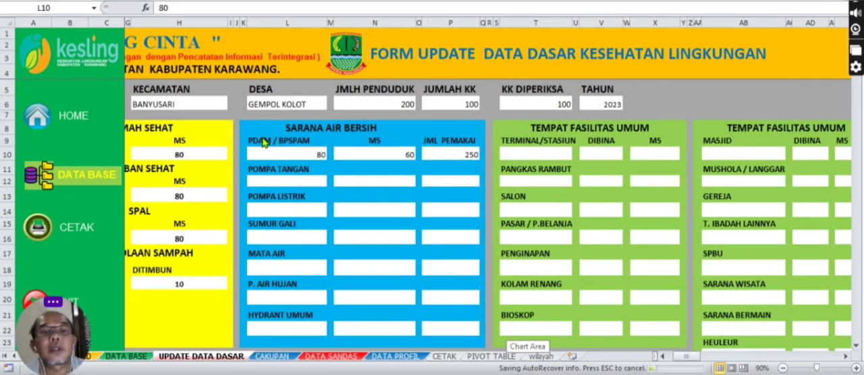
Step: Review the PDAM / BPSPAM row of the Sarana Air Bersih section and the water source fields below it
{"action": "left_click", "coordinate": [302, 154]}
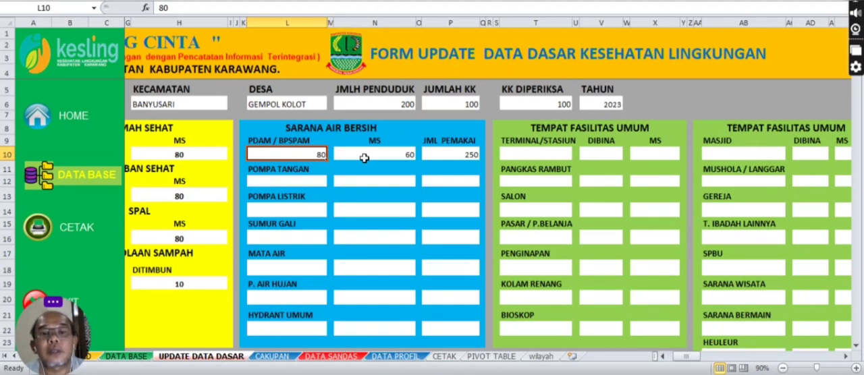
{"action": "left_click", "coordinate": [402, 154]}
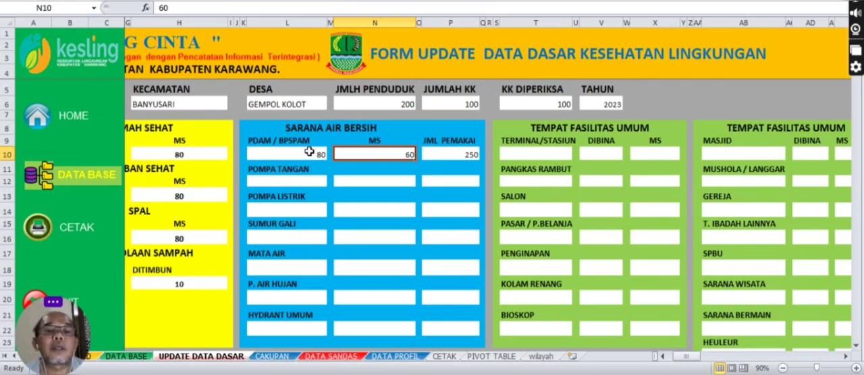
{"action": "left_click", "coordinate": [449, 155]}
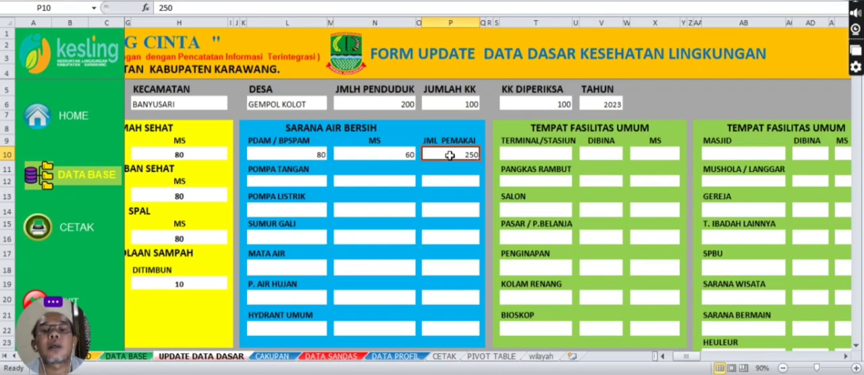
{"action": "left_click", "coordinate": [287, 181]}
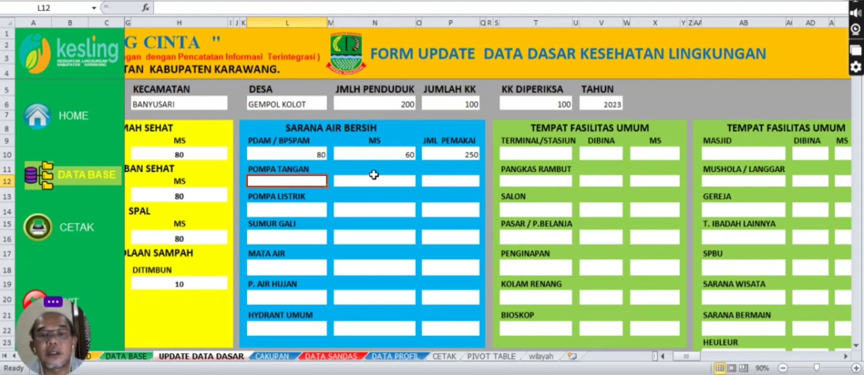
{"action": "key", "text": "Right"}
{"action": "key", "text": "Right"}
{"action": "key", "text": "Right"}
{"action": "key", "text": "Right"}
{"action": "key", "text": "Right"}
{"action": "key", "text": "Right"}
{"action": "key", "text": "Right"}
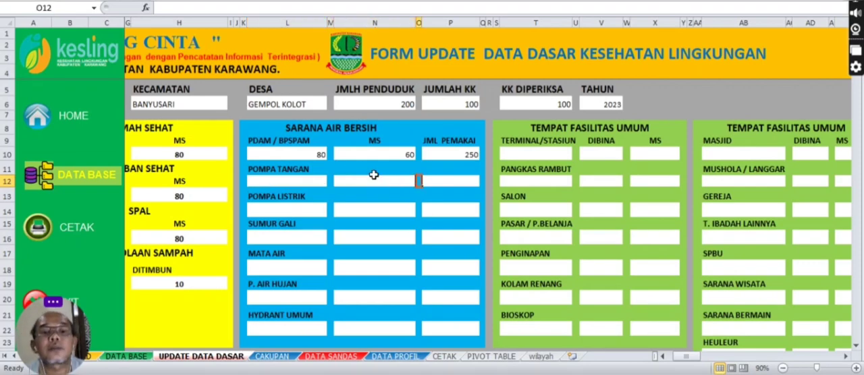
{"action": "key", "text": "Down"}
{"action": "key", "text": "Down"}
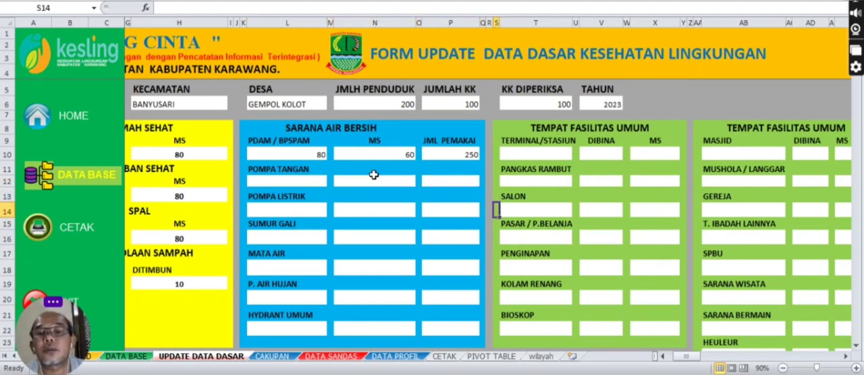
{"action": "key", "text": "Right"}
{"action": "key", "text": "Right"}
{"action": "key", "text": "Right"}
{"action": "key", "text": "Right"}
{"action": "key", "text": "Right"}
{"action": "key", "text": "Right"}
{"action": "key", "text": "Up"}
{"action": "key", "text": "Up"}
{"action": "key", "text": "Up"}
{"action": "key", "text": "Up"}
{"action": "key", "text": "Up"}
{"action": "key", "text": "Up"}
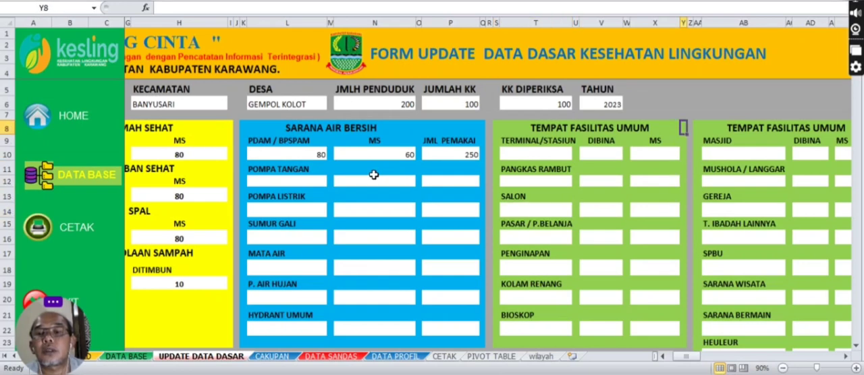
Step: Fill in the TERMINAL/STASIUN row of Tempat Fasilitas Umum with 1 existing, 1 for DIBINA and 1 for MS
{"action": "left_click", "coordinate": [526, 154]}
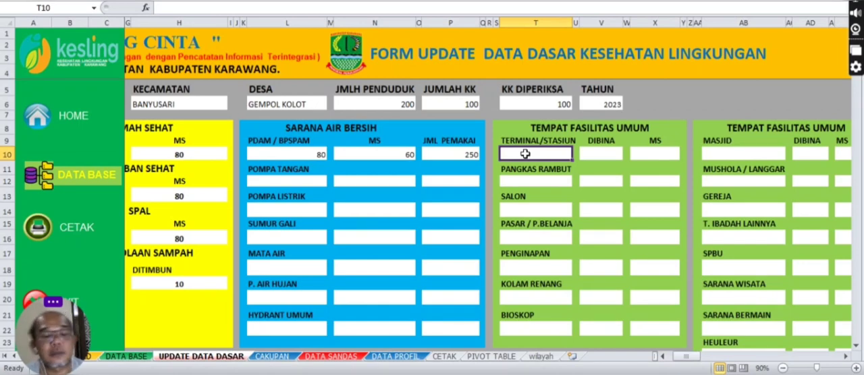
{"action": "type", "text": "1"}
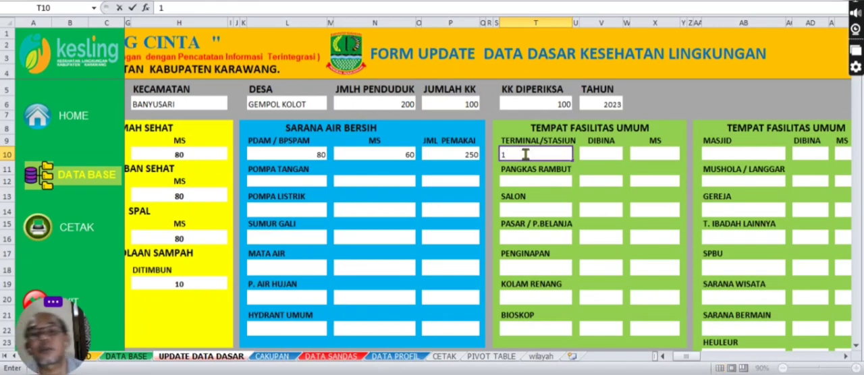
{"action": "left_click", "coordinate": [601, 153]}
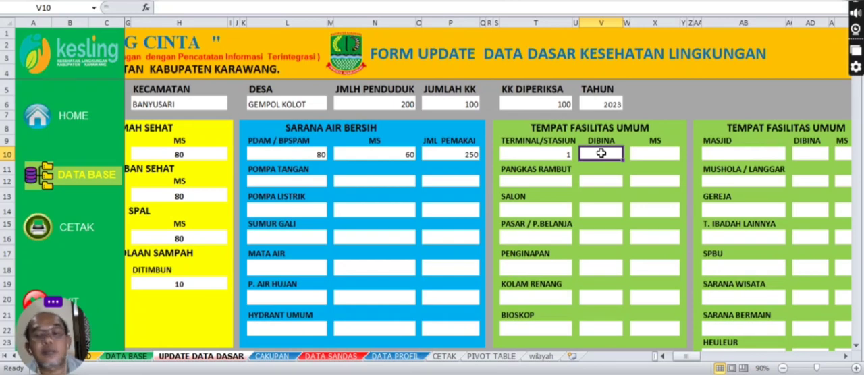
{"action": "type", "text": "1"}
{"action": "left_click", "coordinate": [662, 153]}
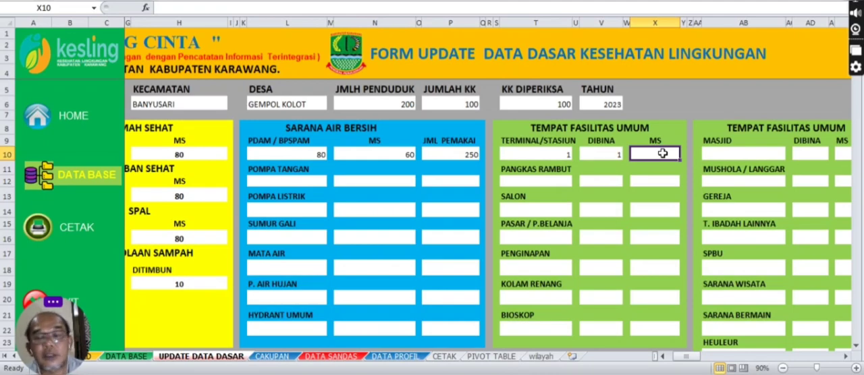
{"action": "type", "text": "1"}
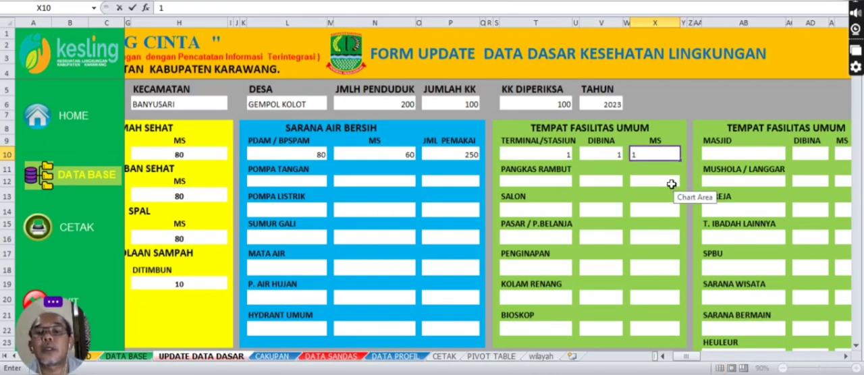
{"action": "left_click", "coordinate": [665, 181]}
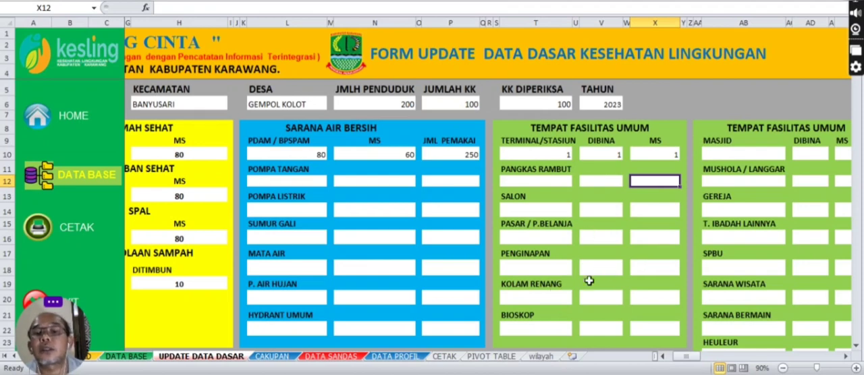
Step: Fill in the KOLAM RENANG row of Tempat Fasilitas Umum with 2 existing, 2 for DIBINA and 1 for MS
{"action": "left_click", "coordinate": [554, 301]}
{"action": "type", "text": "2"}
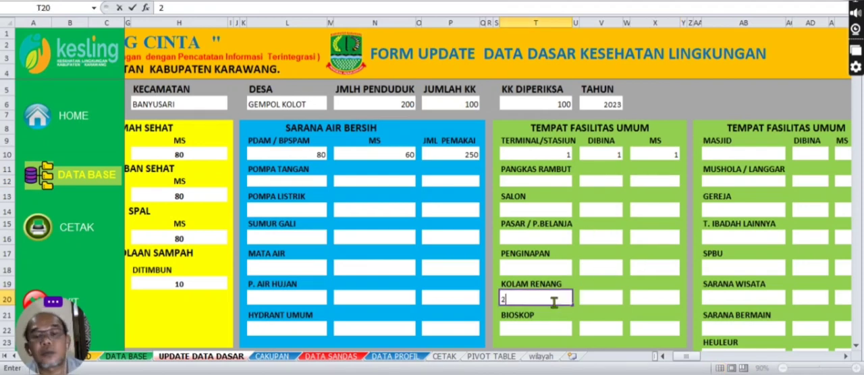
{"action": "left_click", "coordinate": [603, 297]}
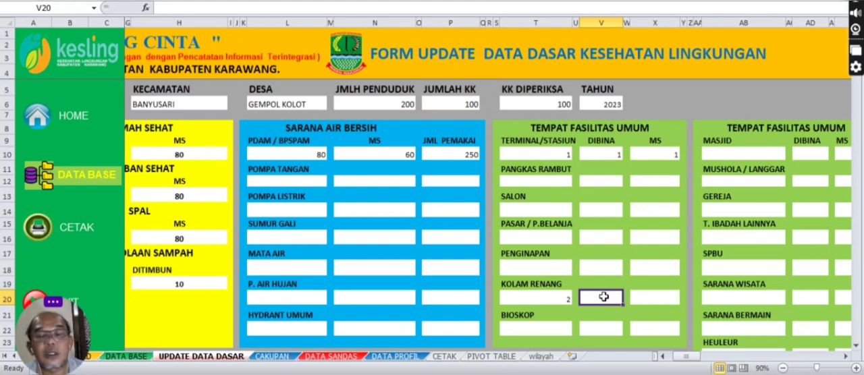
{"action": "type", "text": "2"}
{"action": "left_click", "coordinate": [645, 300]}
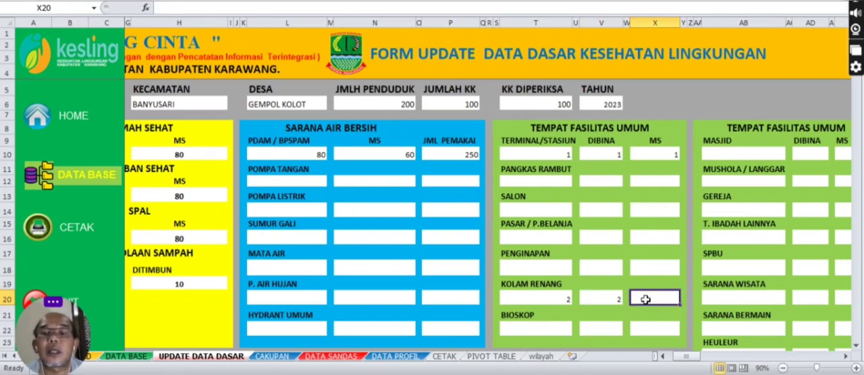
{"action": "type", "text": "1"}
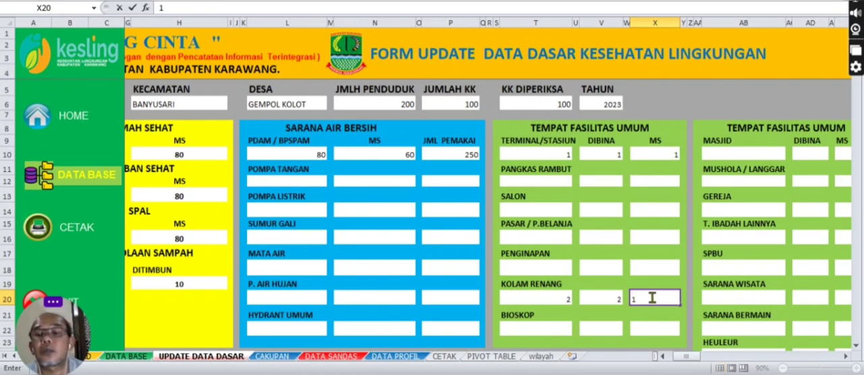
{"action": "left_click", "coordinate": [668, 240]}
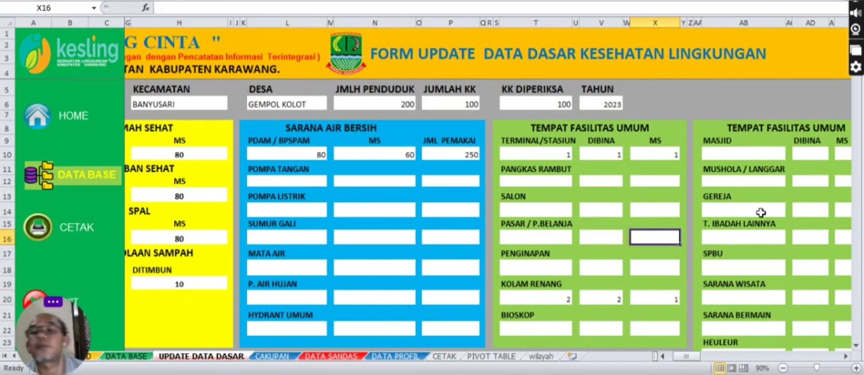
Step: Fill in the PUSKESMAS / PUSTU row of Fasilitas Pelayanan Kesehatan with 2 existing, 2 for DIBINA and 1 for MS
{"action": "left_click", "coordinate": [768, 154]}
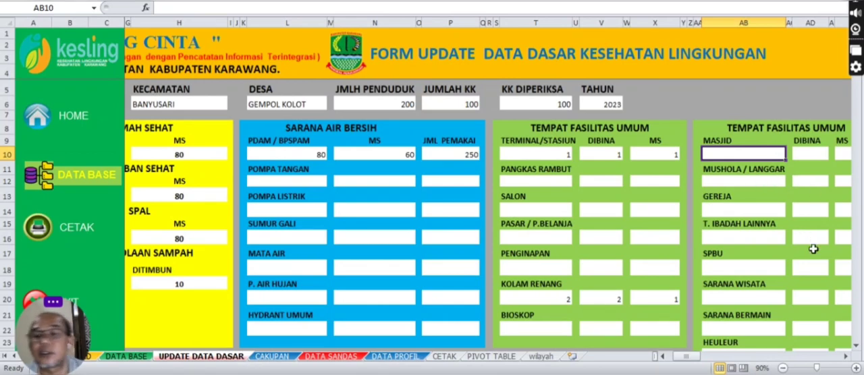
{"action": "left_click", "coordinate": [845, 357]}
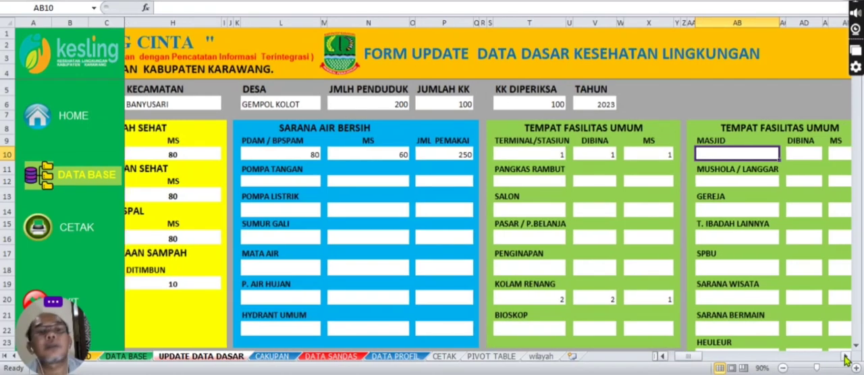
{"action": "left_click", "coordinate": [846, 356]}
{"action": "left_click", "coordinate": [845, 357]}
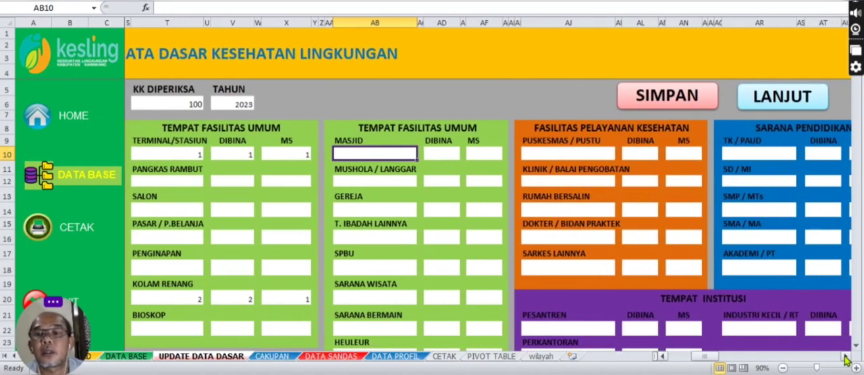
{"action": "left_click", "coordinate": [845, 356]}
{"action": "left_click", "coordinate": [845, 356]}
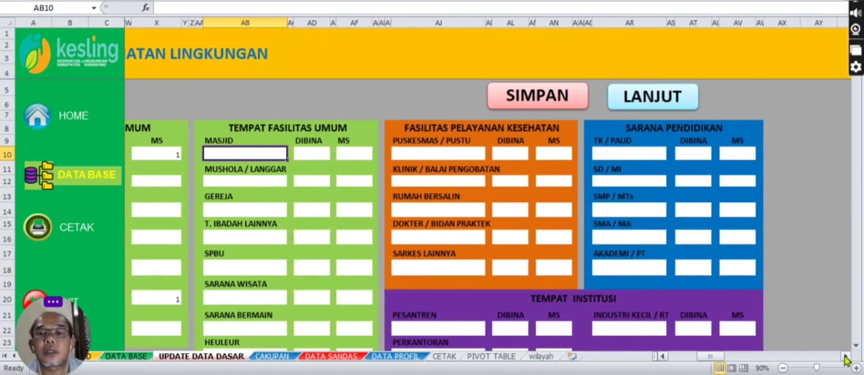
{"action": "left_click", "coordinate": [433, 155]}
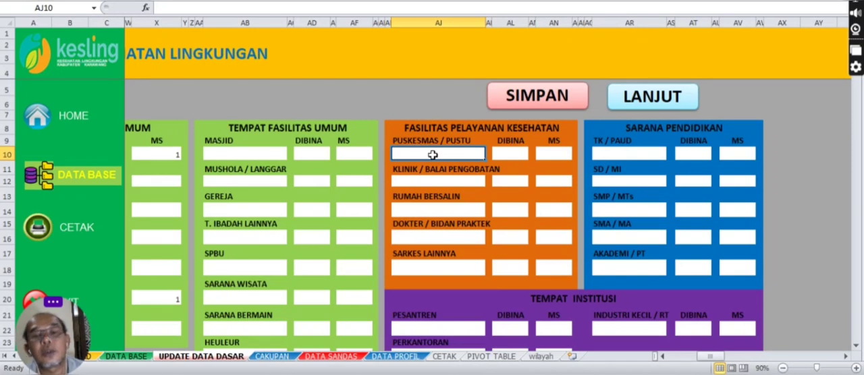
{"action": "type", "text": "2"}
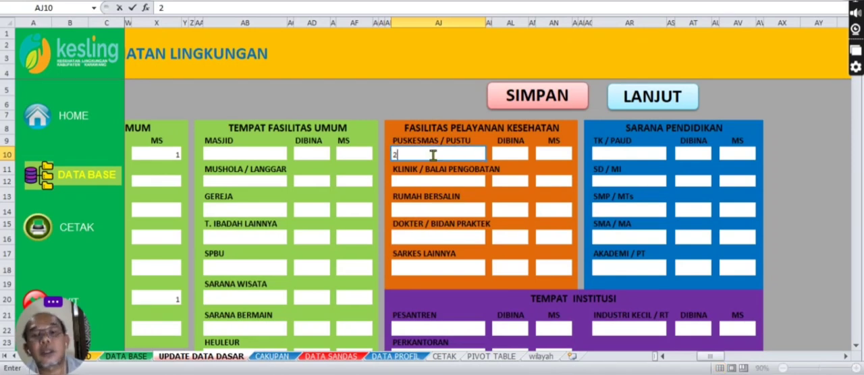
{"action": "left_click", "coordinate": [503, 154]}
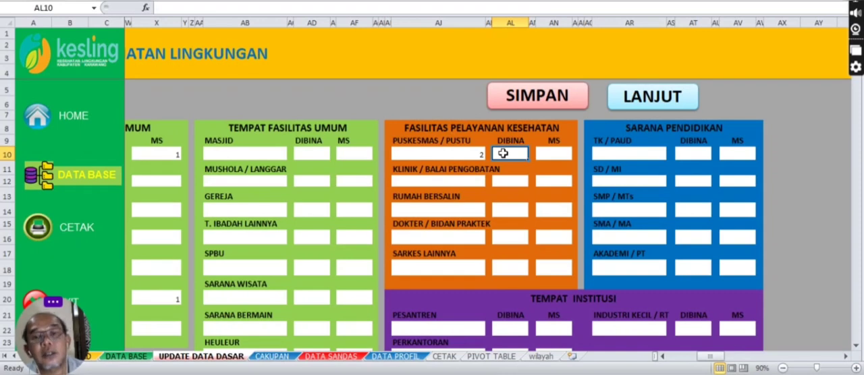
{"action": "type", "text": "2"}
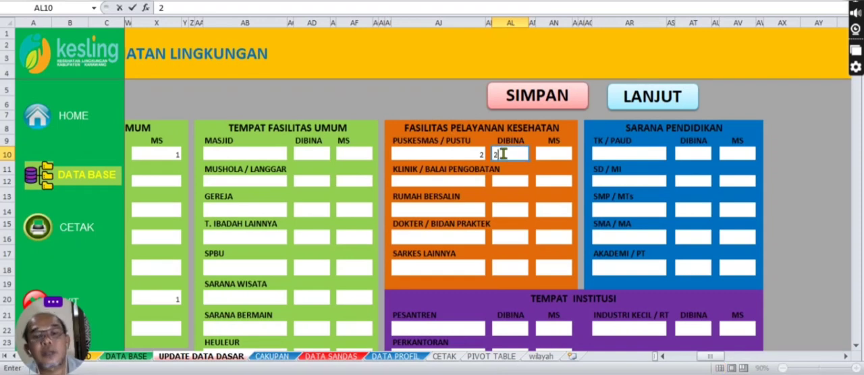
{"action": "left_click", "coordinate": [548, 155]}
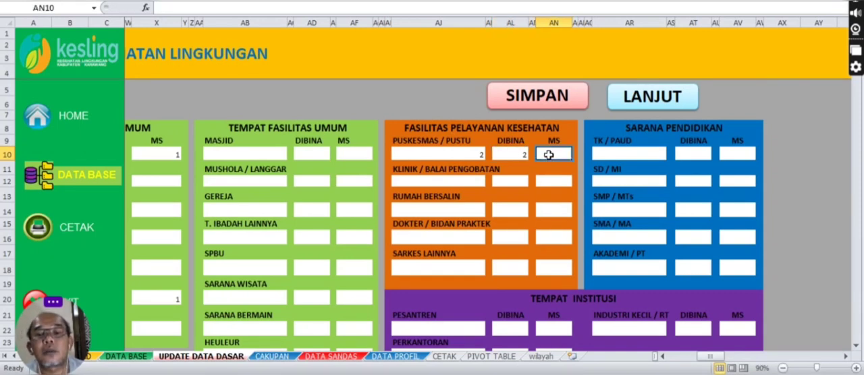
{"action": "type", "text": "1"}
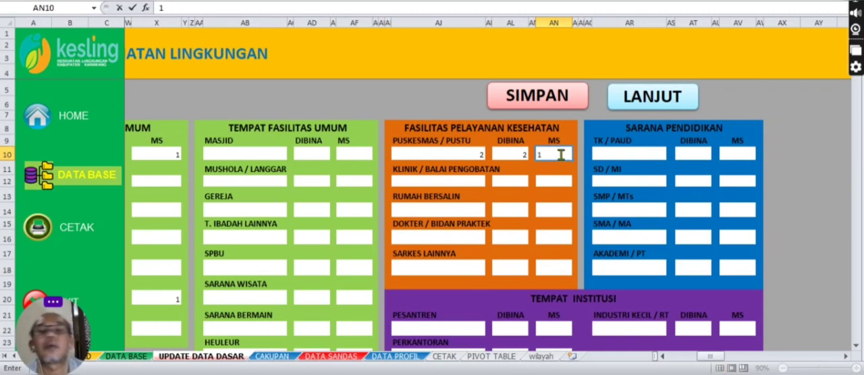
Step: Fill in the KLINIK / BALAI PENGOBATAN row with 15 existing, 10 for DIBINA and 5 for MS
{"action": "left_click", "coordinate": [457, 179]}
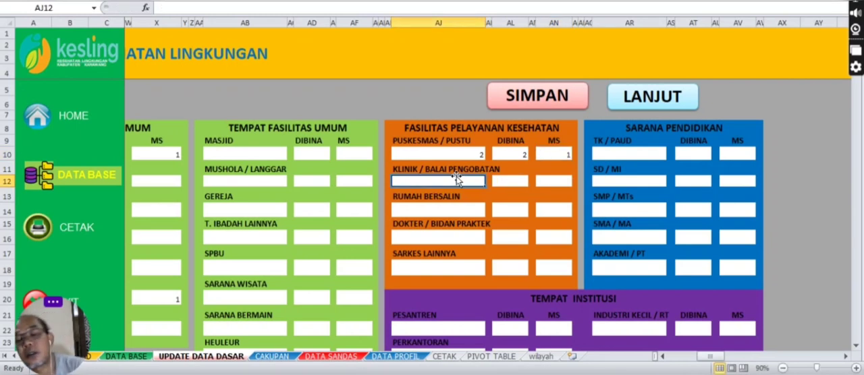
{"action": "type", "text": "15"}
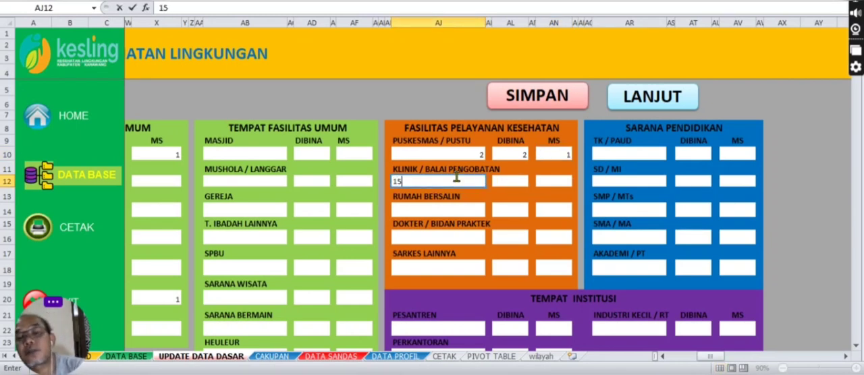
{"action": "left_click", "coordinate": [500, 180]}
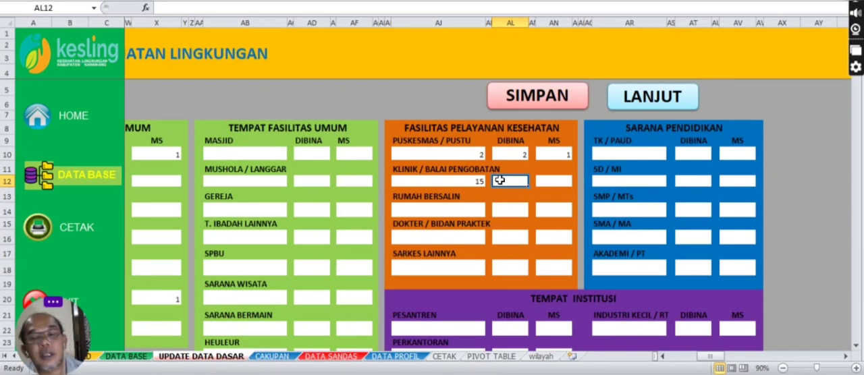
{"action": "type", "text": "10"}
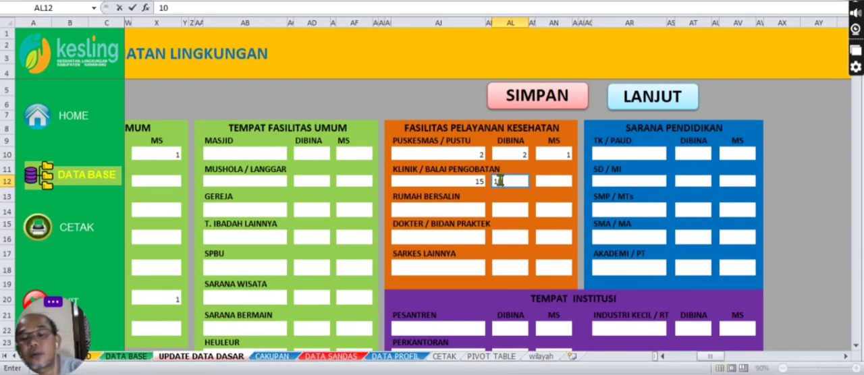
{"action": "left_click", "coordinate": [547, 182]}
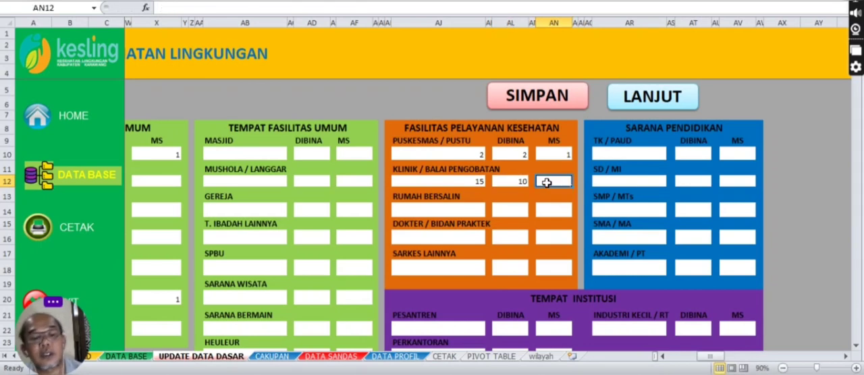
{"action": "type", "text": "5"}
{"action": "left_click", "coordinate": [557, 195]}
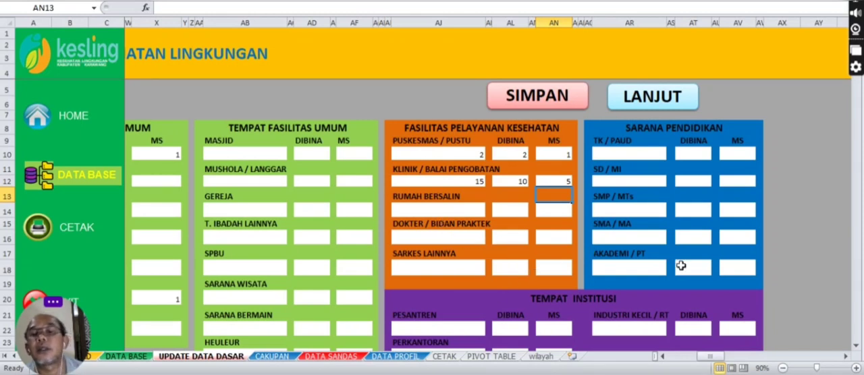
Step: Fill in the TK / PAUD row of Sarana Pendidikan with 10 existing, 10 for DIBINA and 4 for MS
{"action": "left_click", "coordinate": [647, 155]}
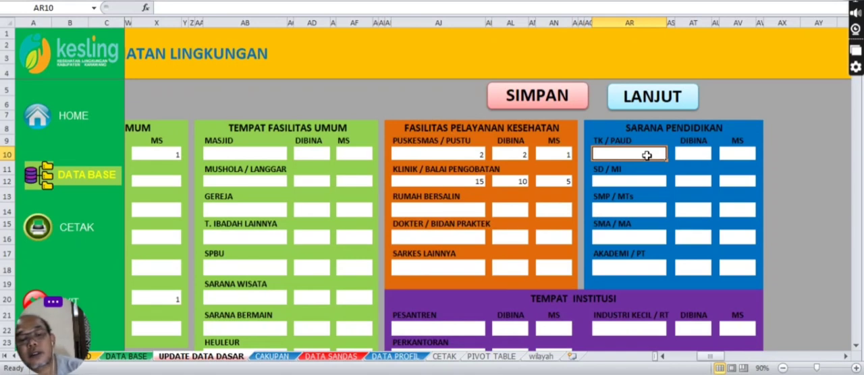
{"action": "type", "text": "10"}
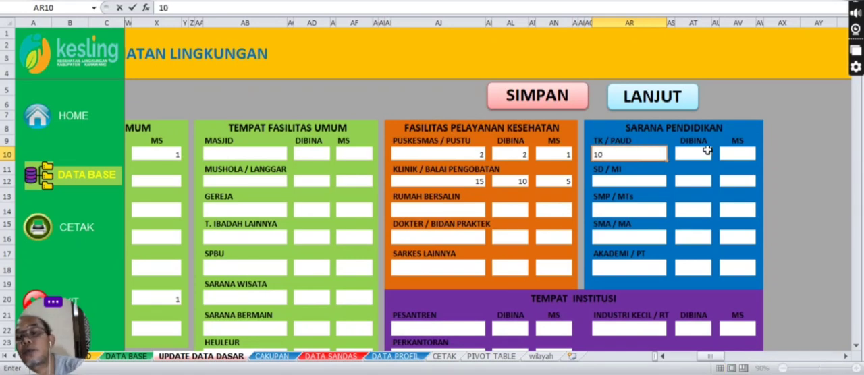
{"action": "left_click", "coordinate": [702, 152]}
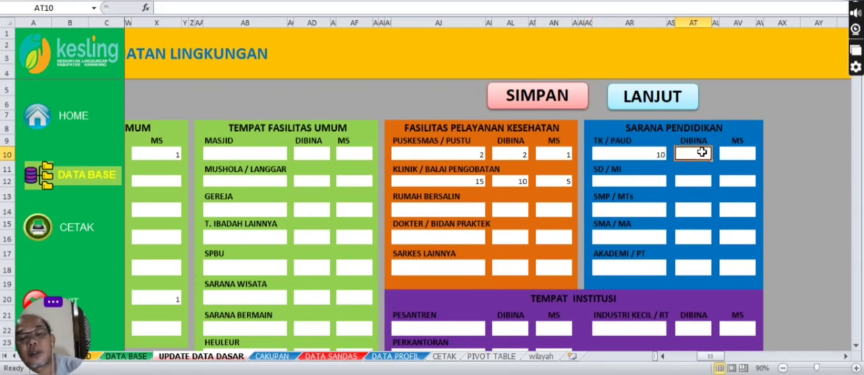
{"action": "type", "text": "10"}
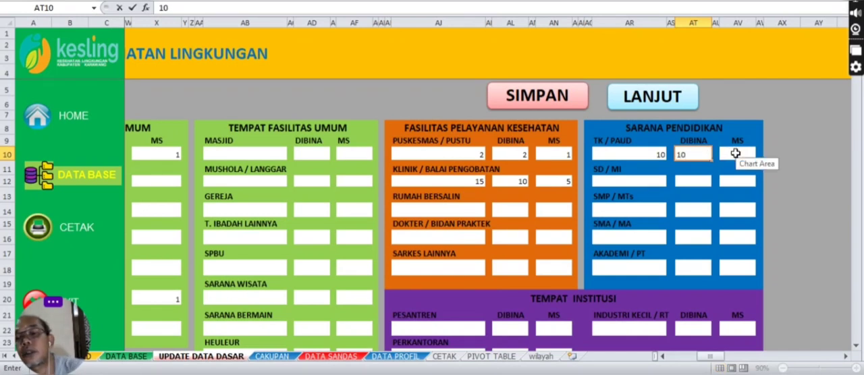
{"action": "left_click", "coordinate": [736, 153]}
{"action": "type", "text": "4"}
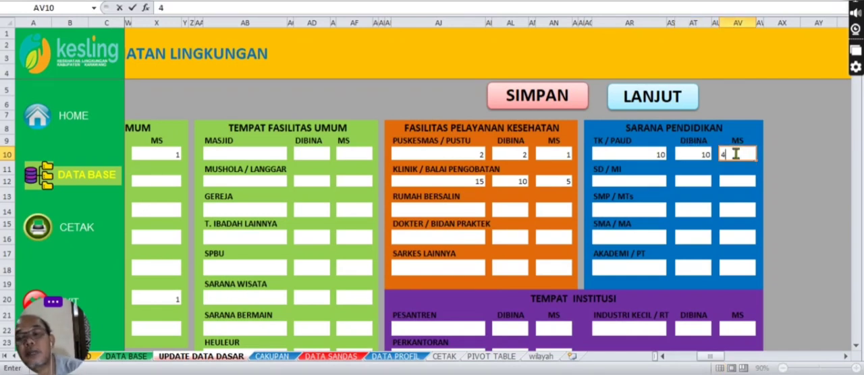
Step: Fill in the SD / MI row of Sarana Pendidikan with 4 existing, 4 for DIBINA and 2 for MS
{"action": "left_click", "coordinate": [661, 181]}
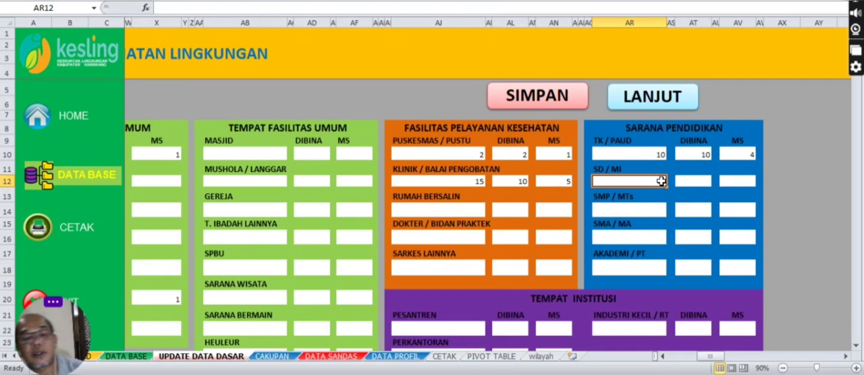
{"action": "type", "text": "4"}
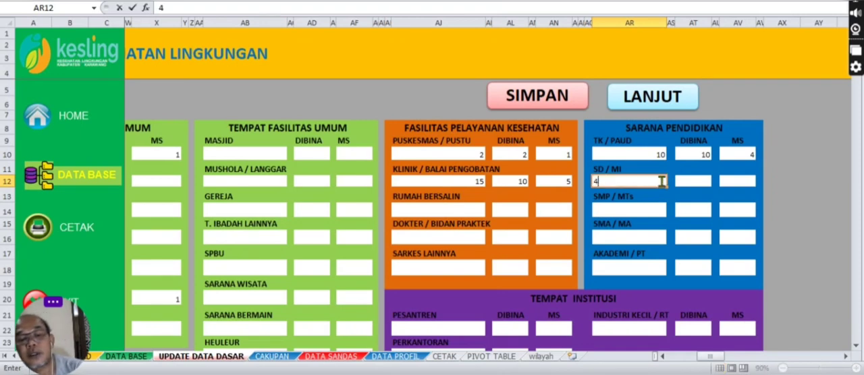
{"action": "left_click", "coordinate": [696, 181]}
{"action": "type", "text": "4"}
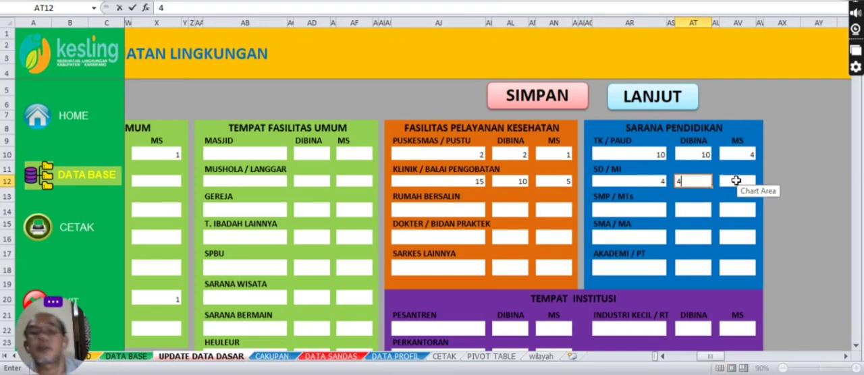
{"action": "left_click", "coordinate": [737, 180]}
{"action": "type", "text": "2"}
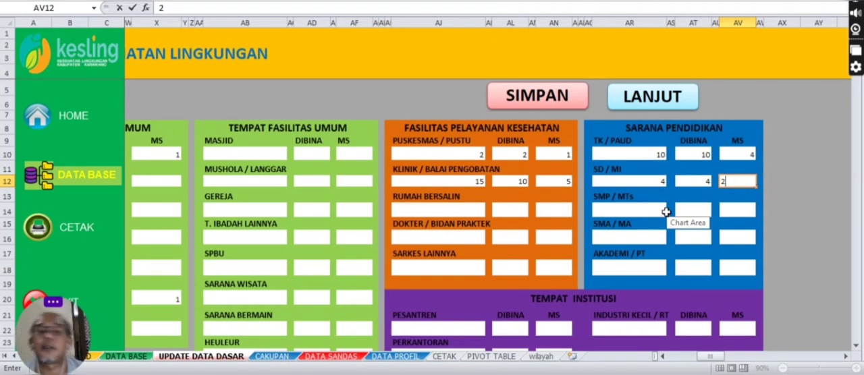
Step: Fill in the SMP / MTs row of Sarana Pendidikan with 1 existing, 1 for DIBINA and 0 for MS
{"action": "left_click", "coordinate": [657, 211]}
{"action": "type", "text": "1"}
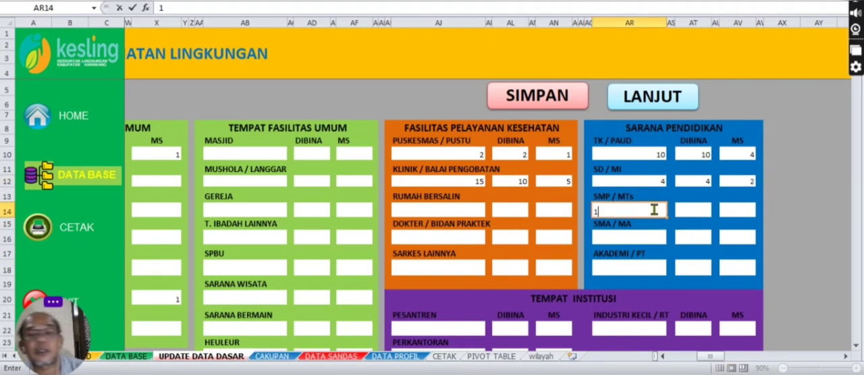
{"action": "left_click", "coordinate": [688, 210]}
{"action": "type", "text": "1"}
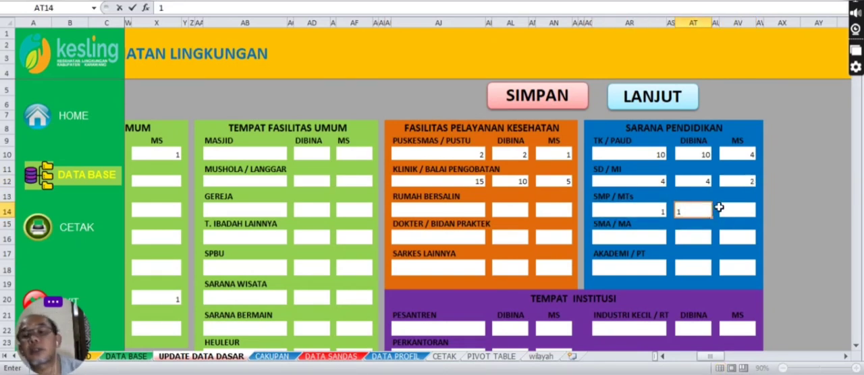
{"action": "left_click", "coordinate": [720, 209]}
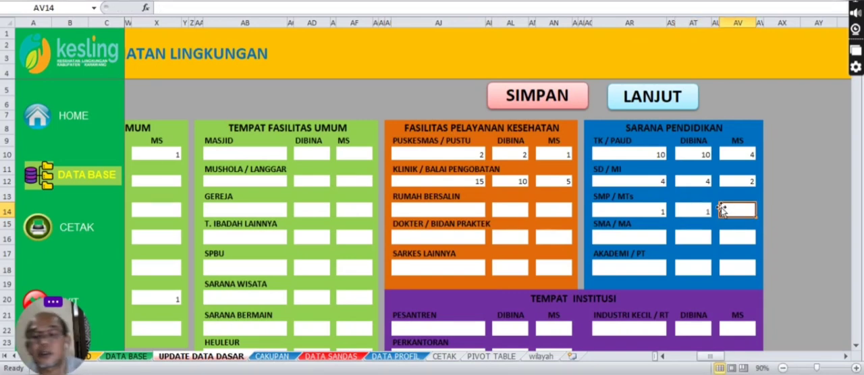
{"action": "type", "text": "0"}
{"action": "left_click", "coordinate": [743, 227]}
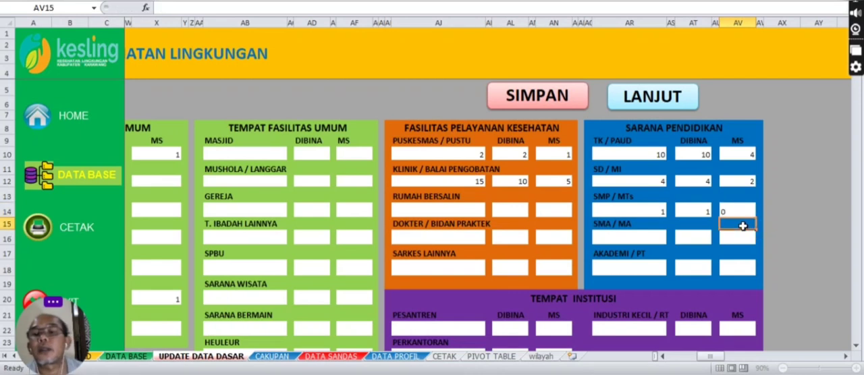
Step: Fill in the SMA / MA row of Sarana Pendidikan with 1 existing, 1 for DIBINA and 1 for MS
{"action": "left_click", "coordinate": [653, 240]}
{"action": "type", "text": "1"}
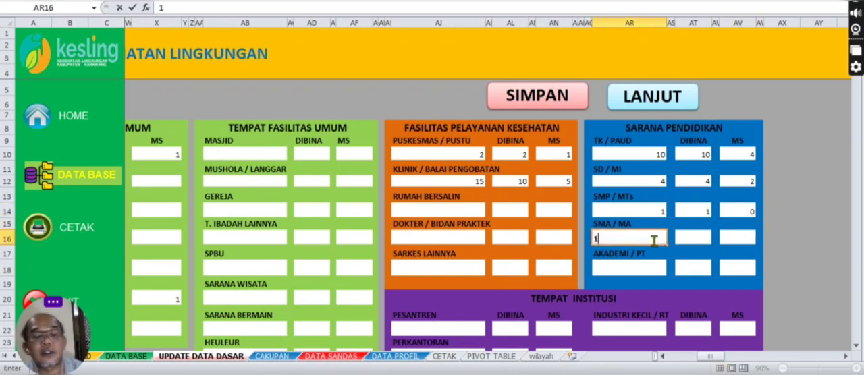
{"action": "left_click", "coordinate": [695, 236]}
{"action": "type", "text": "1"}
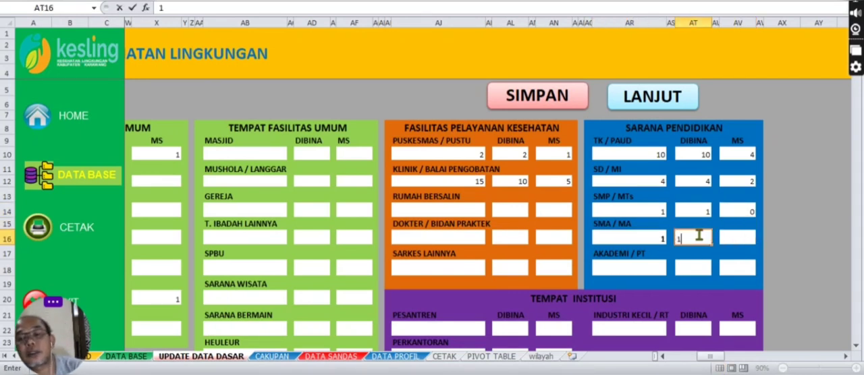
{"action": "left_click", "coordinate": [732, 237]}
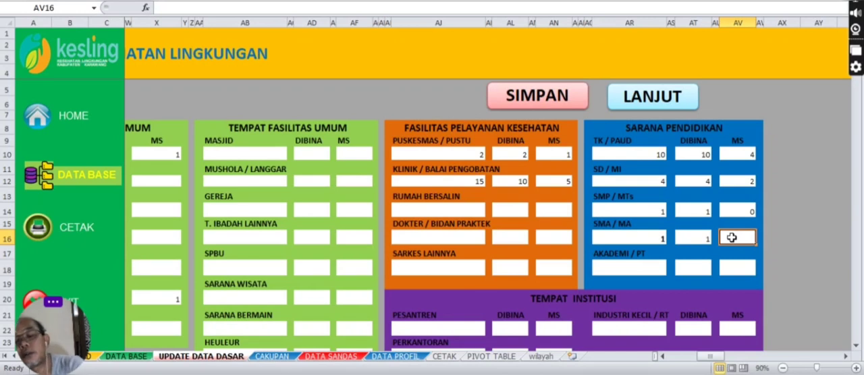
{"action": "type", "text": "1"}
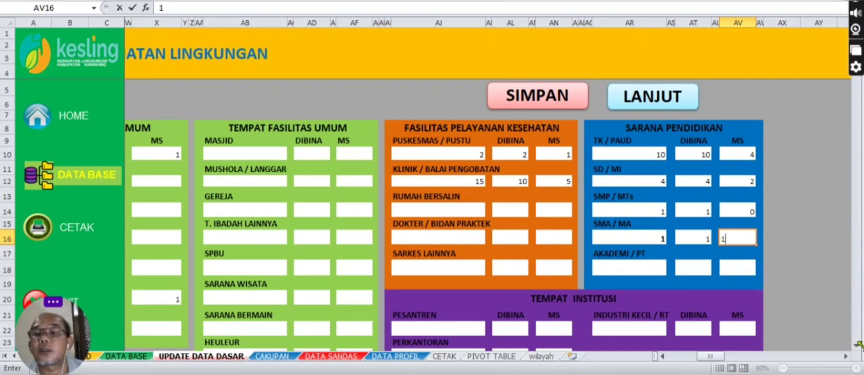
{"action": "scroll", "coordinate": [856, 349], "scroll_direction": "down", "scroll_amount": 2}
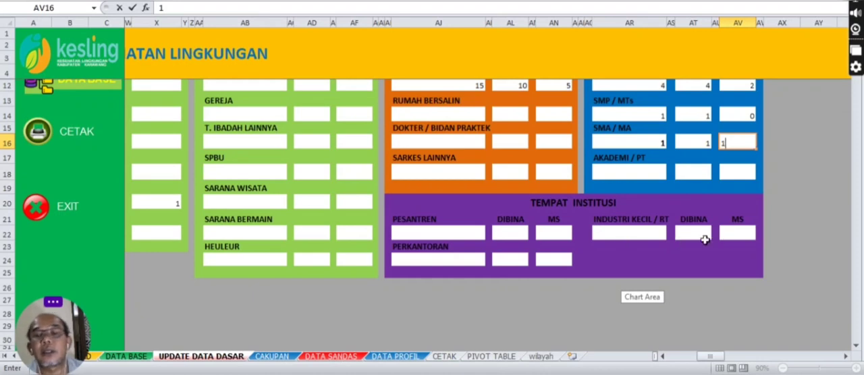
{"action": "scroll", "coordinate": [858, 288], "scroll_direction": "up", "scroll_amount": 2}
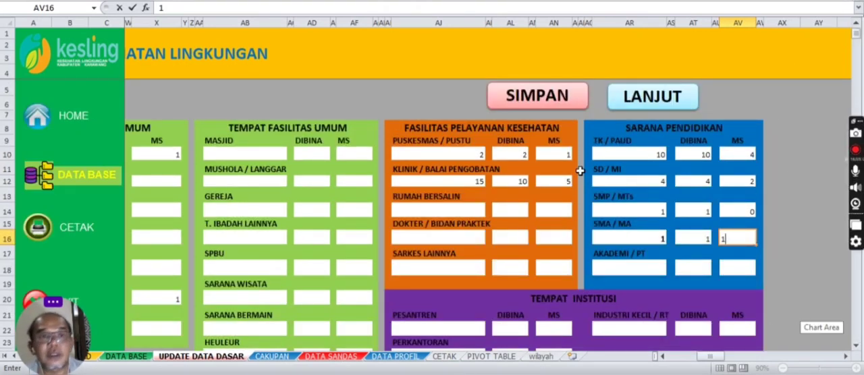
Step: Save the completed Gempol Kolot form and check its new record among the population and housing columns of the DATA SANDAS sheet
{"action": "left_click", "coordinate": [545, 105]}
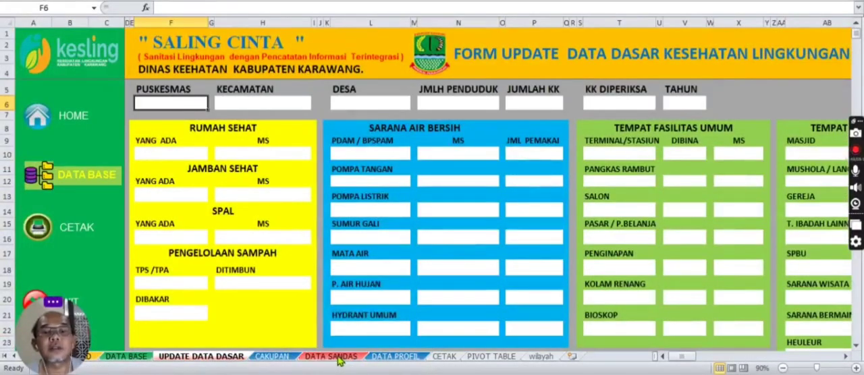
{"action": "left_click", "coordinate": [332, 356]}
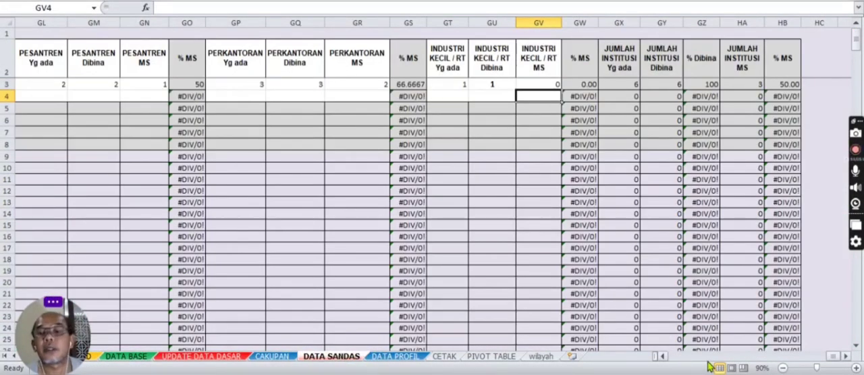
{"action": "left_click_drag", "start_coordinate": [835, 357], "coordinate": [665, 357]}
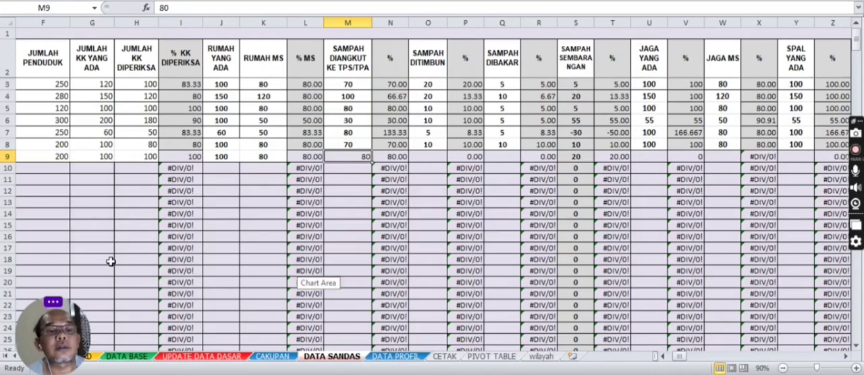
Step: Refresh the Dashboard Sanitasi Dasar pivot data through the TAHUN slicer so it includes the saved record
{"action": "left_click", "coordinate": [93, 358]}
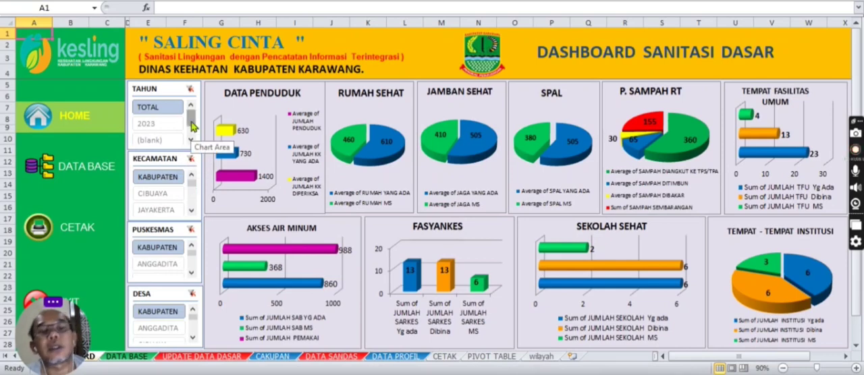
{"action": "right_click", "coordinate": [176, 88]}
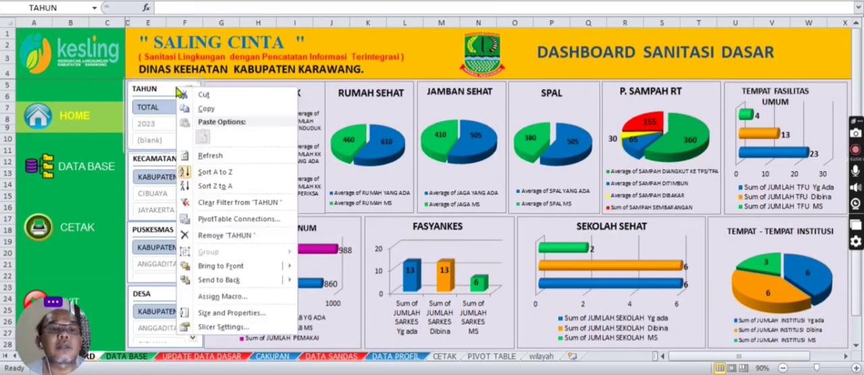
{"action": "left_click", "coordinate": [212, 156]}
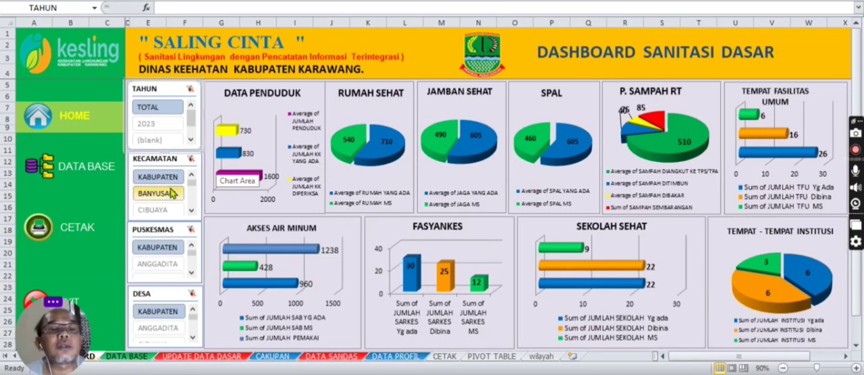
Step: Filter the dashboard to year 2023, kecamatan BANYUSARI, puskesmas GEMPOL and desa GEMPOL KOLOT, and refresh its data
{"action": "left_click", "coordinate": [166, 126]}
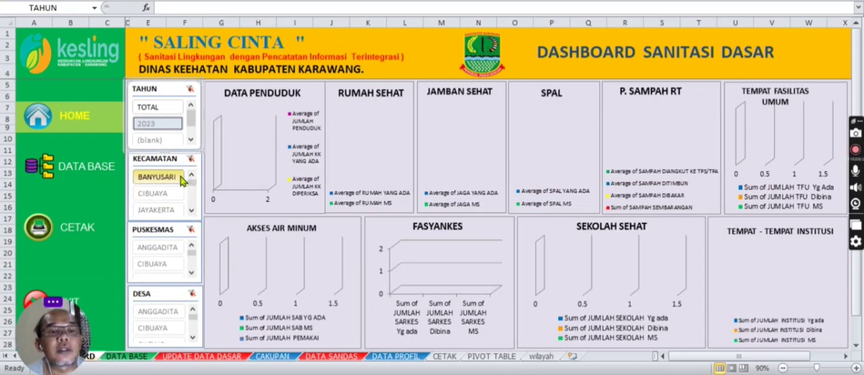
{"action": "left_click", "coordinate": [176, 181]}
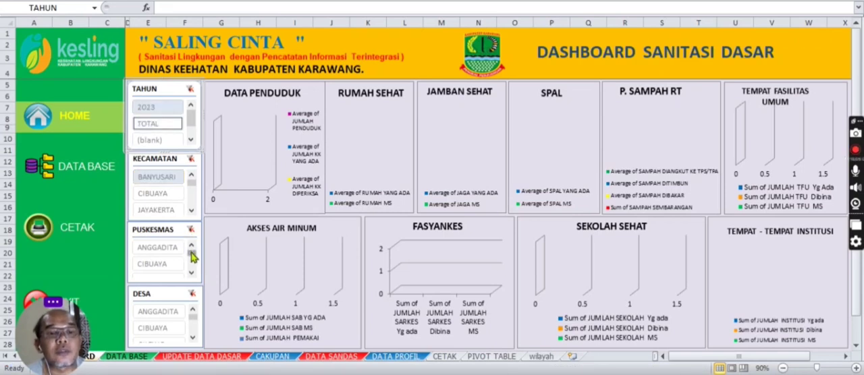
{"action": "left_click", "coordinate": [191, 274]}
{"action": "left_click", "coordinate": [191, 273]}
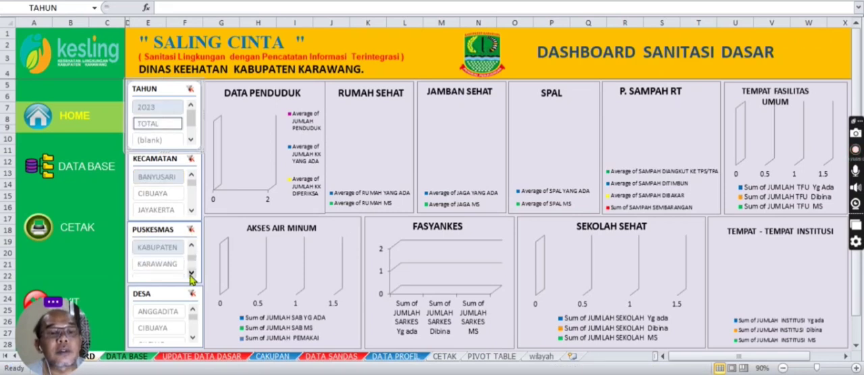
{"action": "left_click", "coordinate": [192, 247]}
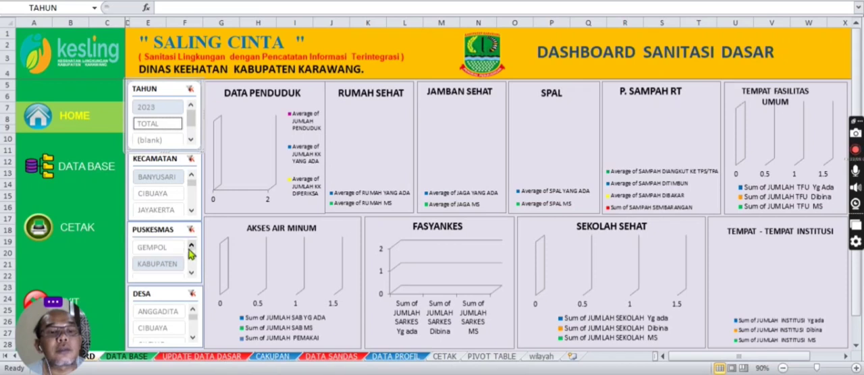
{"action": "left_click", "coordinate": [159, 248]}
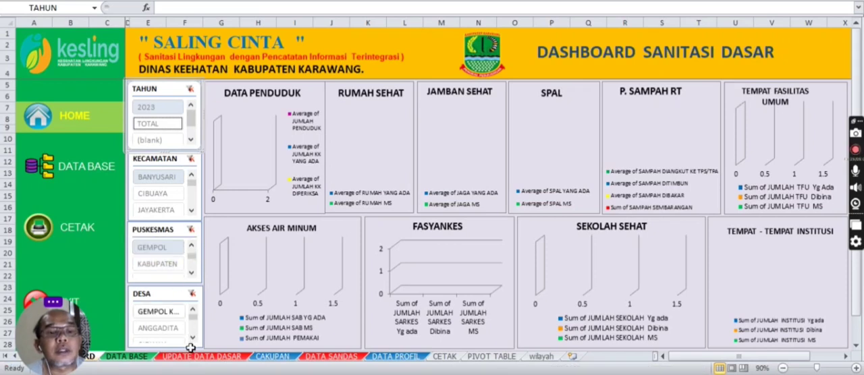
{"action": "left_click", "coordinate": [163, 313]}
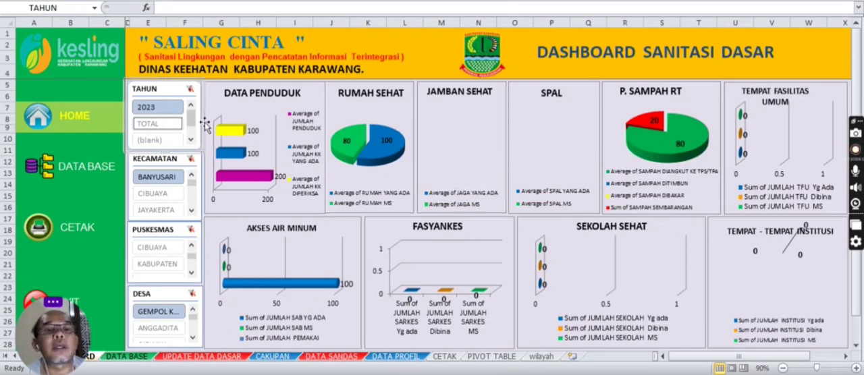
{"action": "right_click", "coordinate": [173, 89]}
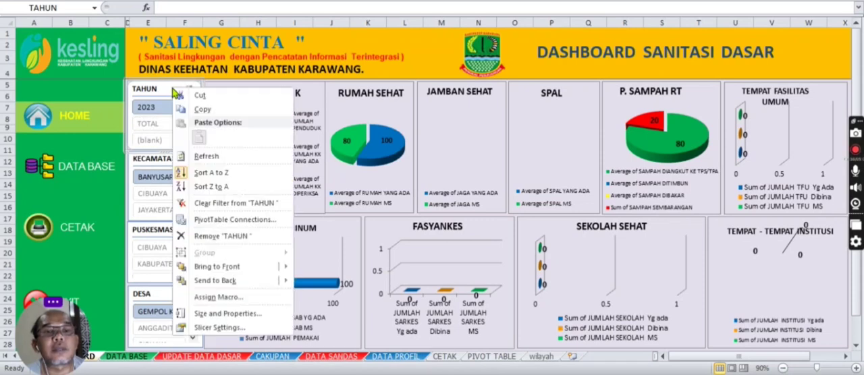
{"action": "left_click", "coordinate": [206, 156]}
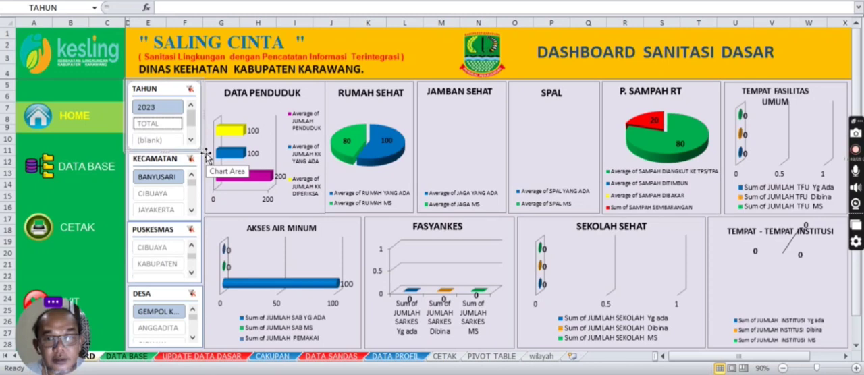
Step: Set the dashboard filters back to TOTAL for the year and KABUPATEN for kecamatan, puskesmas and desa
{"action": "left_click", "coordinate": [157, 123]}
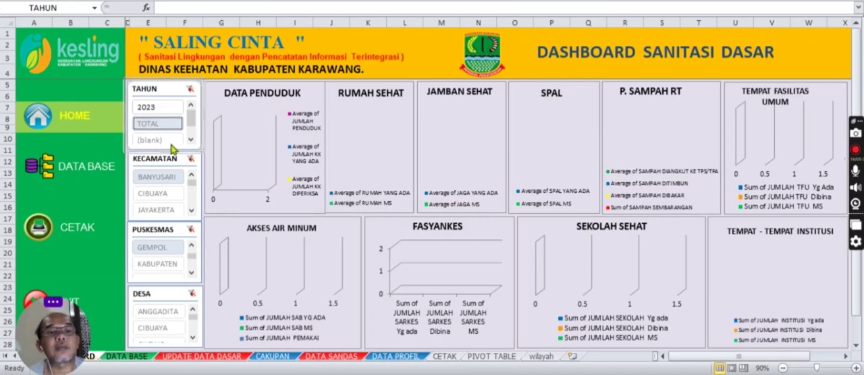
{"action": "left_click", "coordinate": [160, 121]}
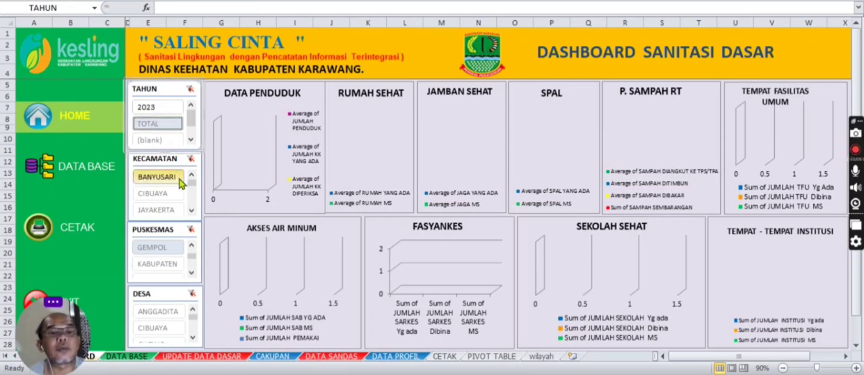
{"action": "left_click", "coordinate": [192, 210]}
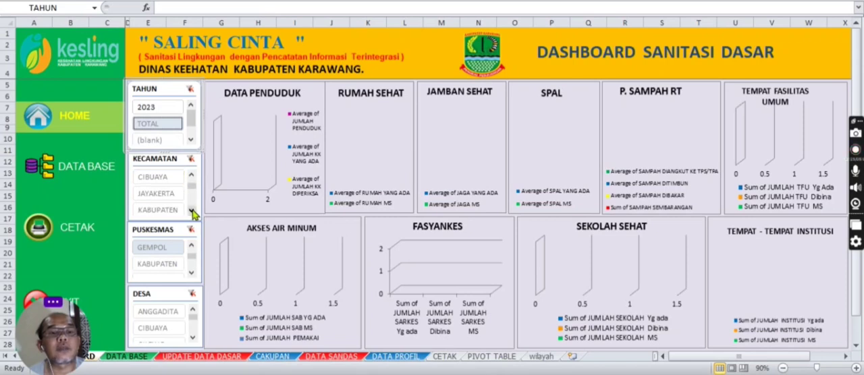
{"action": "left_click", "coordinate": [191, 211]}
{"action": "left_click", "coordinate": [171, 194]}
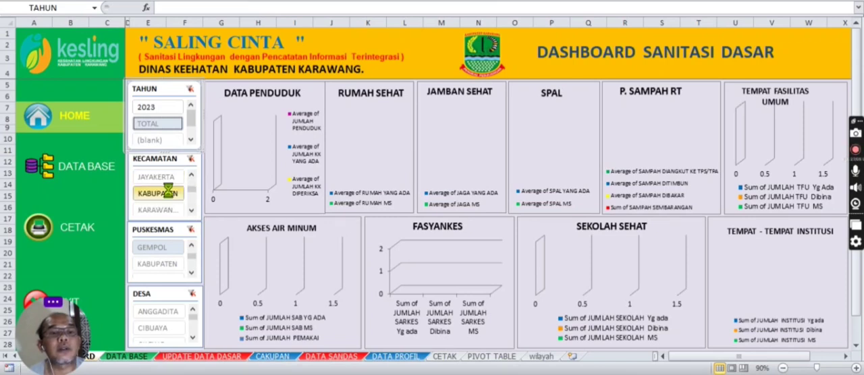
{"action": "left_click", "coordinate": [193, 274]}
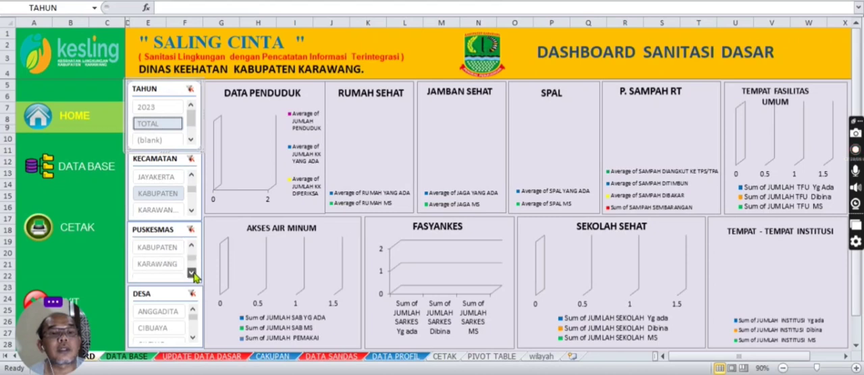
{"action": "left_click", "coordinate": [172, 248]}
{"action": "left_click", "coordinate": [179, 318]}
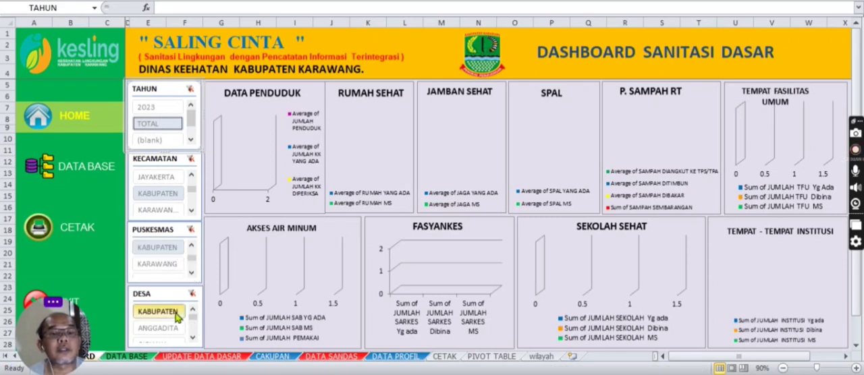